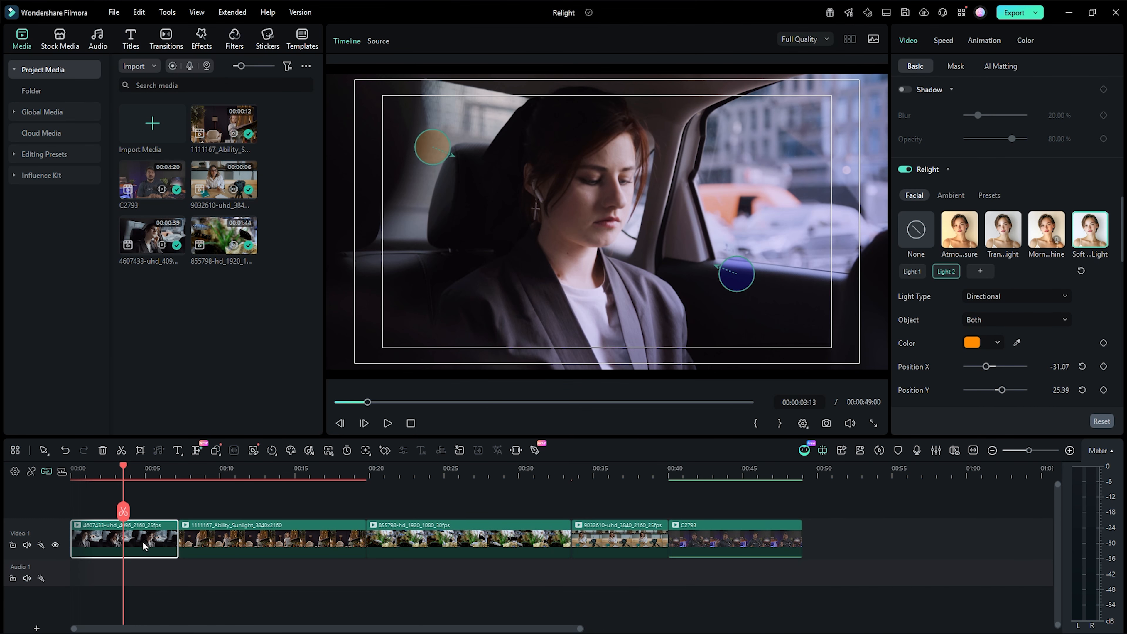
Duplicate the first car clip onto the Video 2 track and turn off Relight on the original Video 1 clip.
left_click(0, 633)
key("Down")
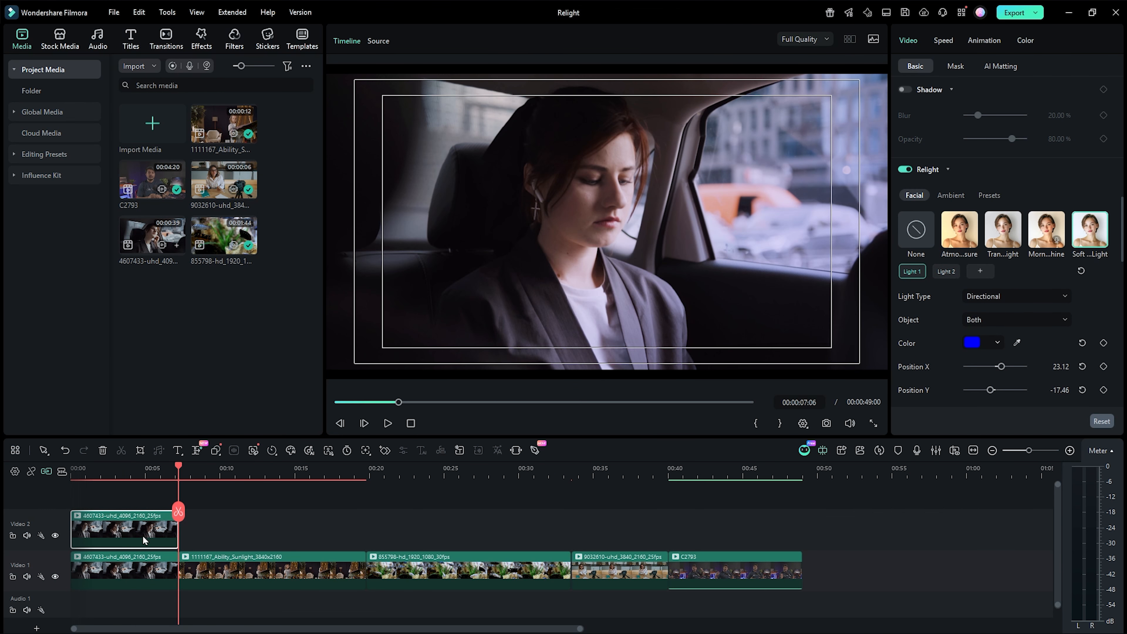
left_click(120, 468)
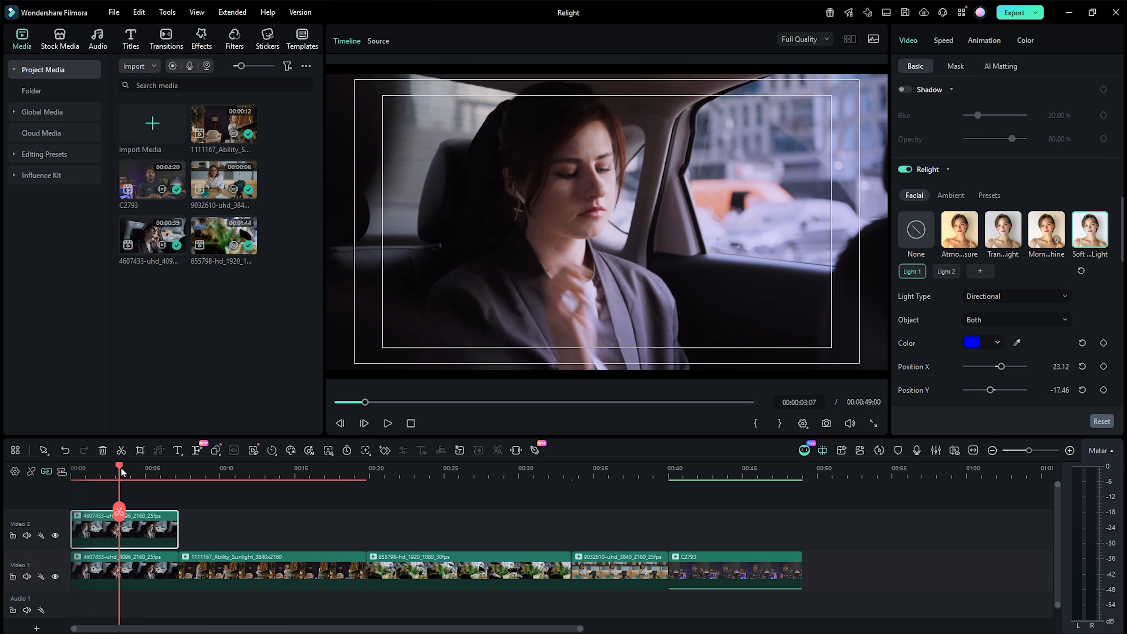
left_click_drag(121, 468, 96, 468)
scroll(284, 527, "down", 1)
left_click(133, 542)
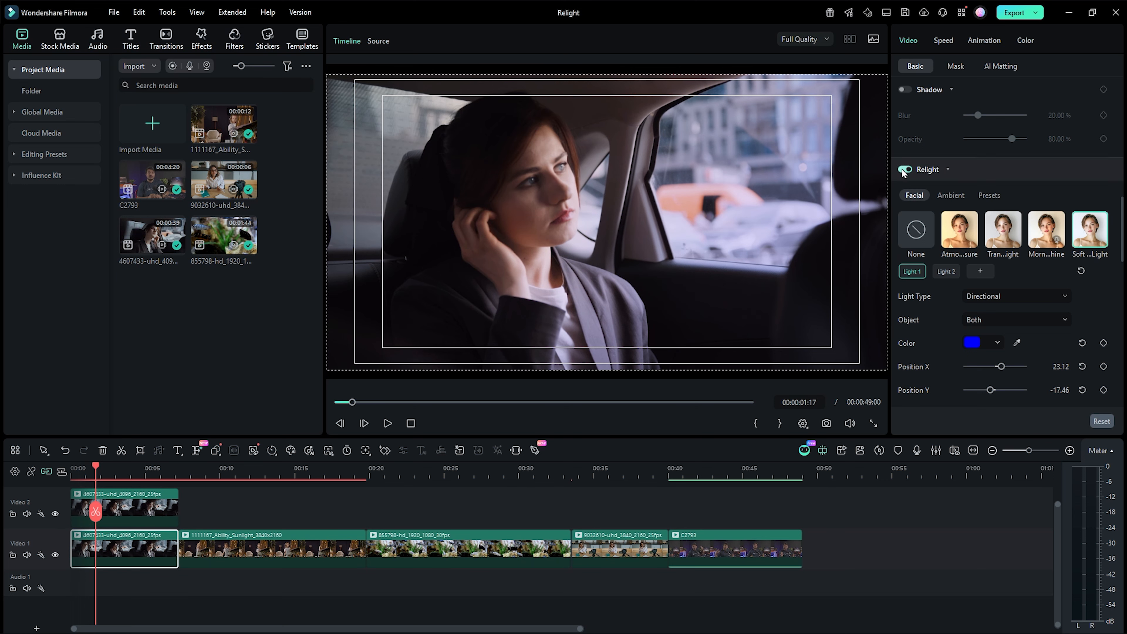
left_click(903, 170)
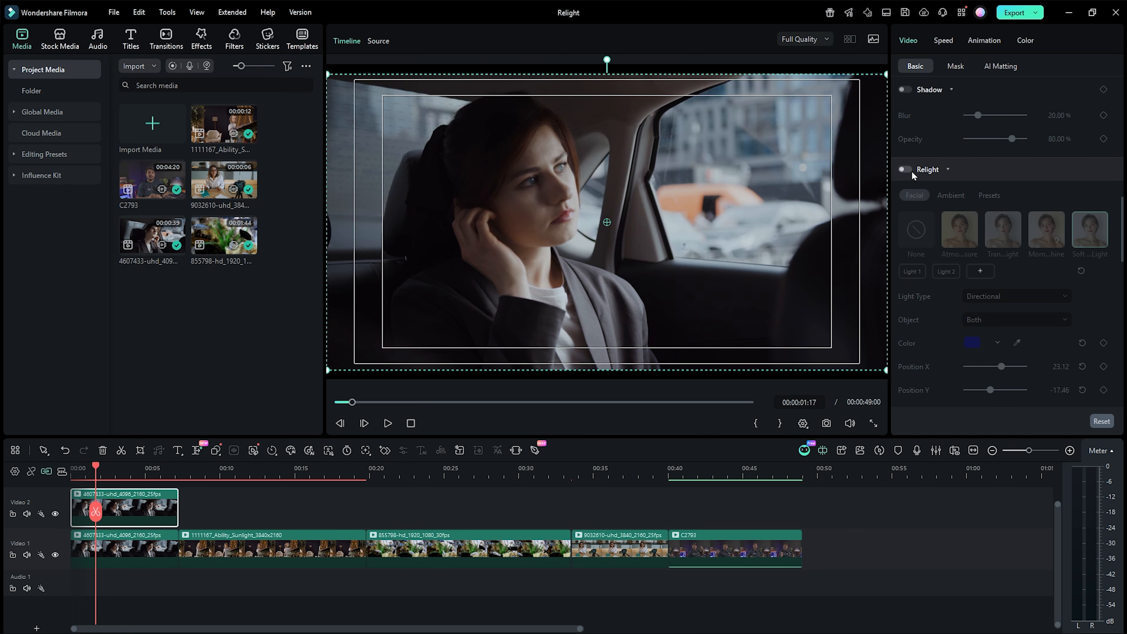
Enable Relight on the Video 2 copy and compare it with the original by hiding and showing its track.
left_click(910, 170)
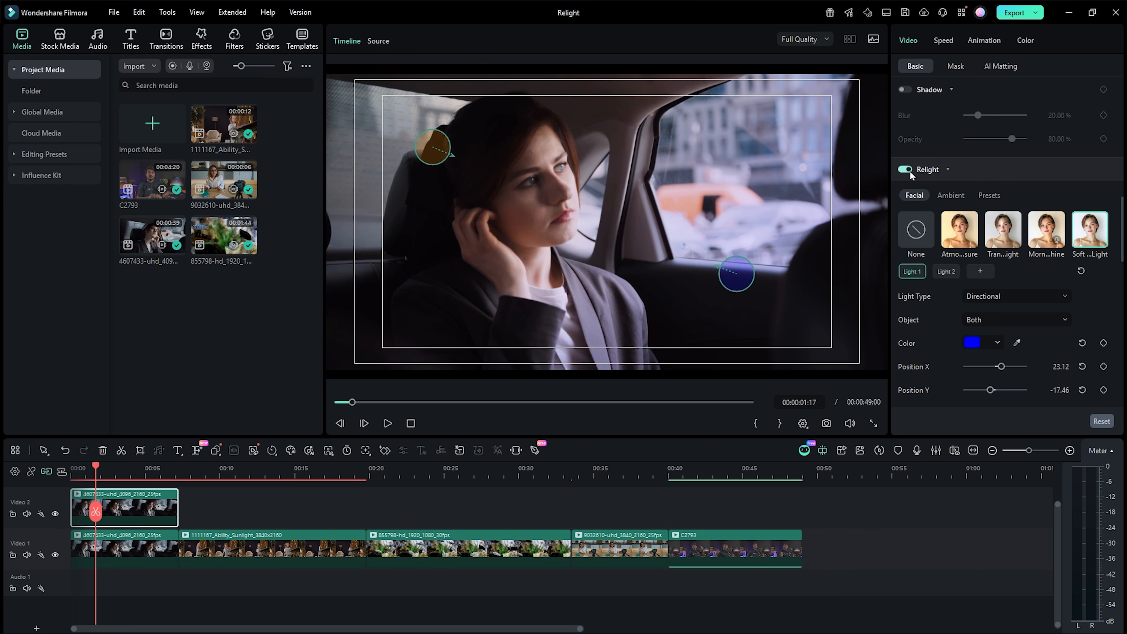
left_click(55, 514)
left_click(55, 513)
Set the Light Type to Point and lower the blue light to about Position Y -21.
scroll(977, 222, "down", 3)
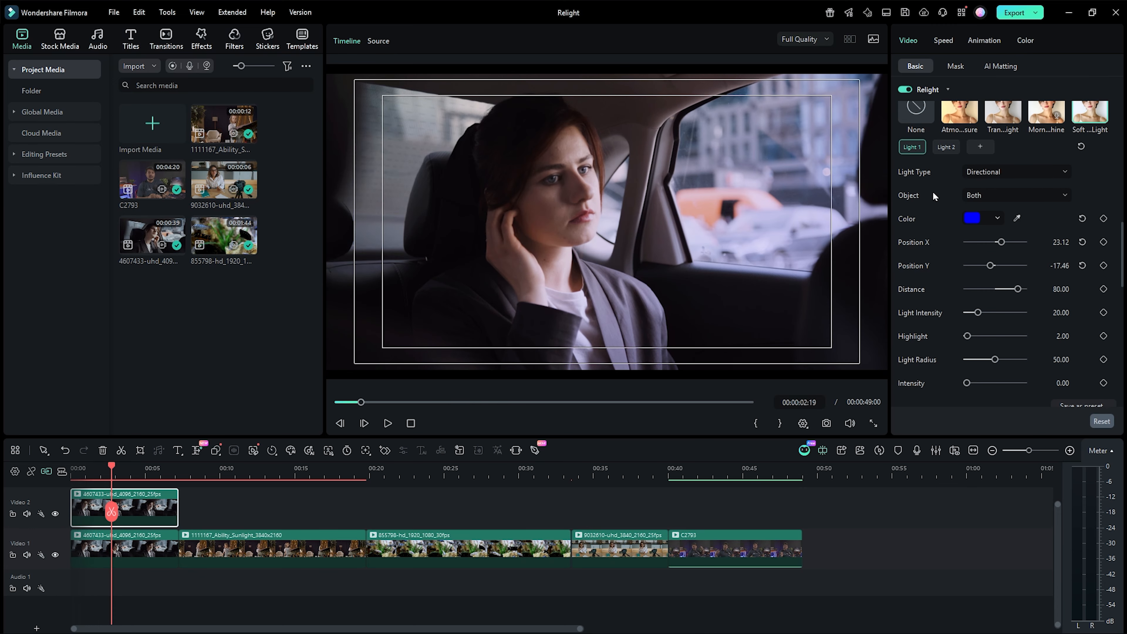
scroll(934, 195, "up", 1)
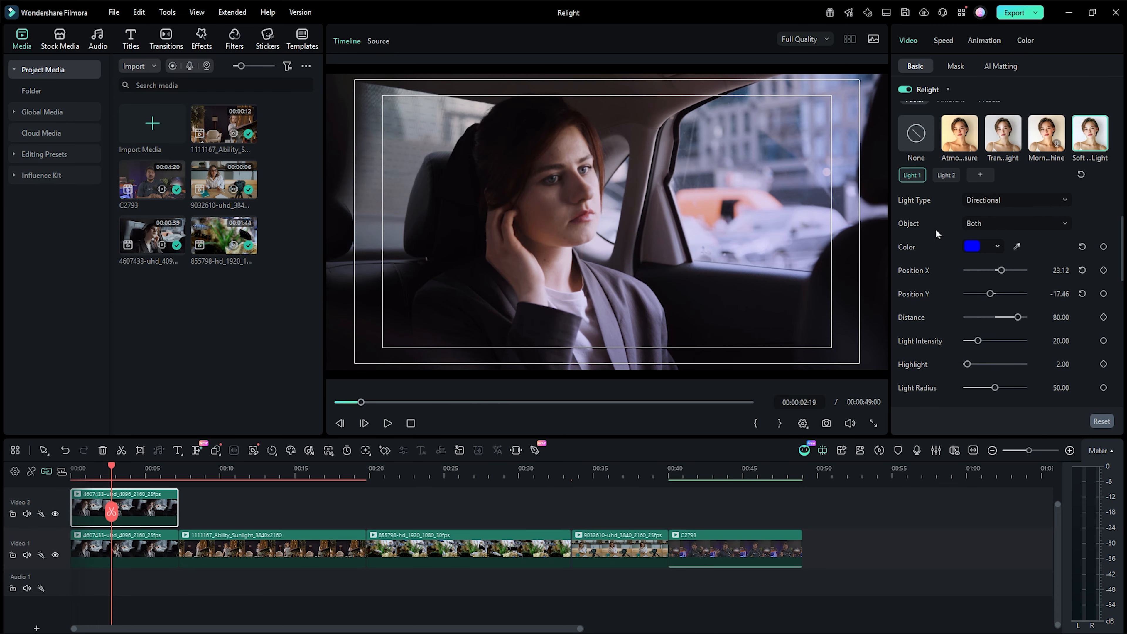
left_click(972, 202)
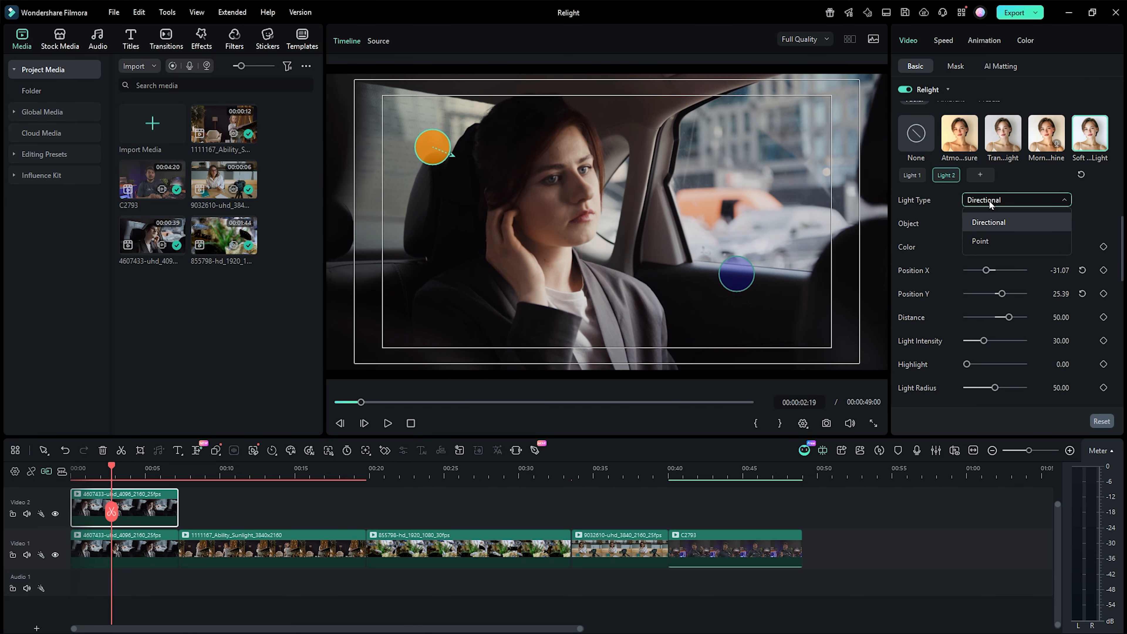
left_click(983, 225)
left_click(997, 202)
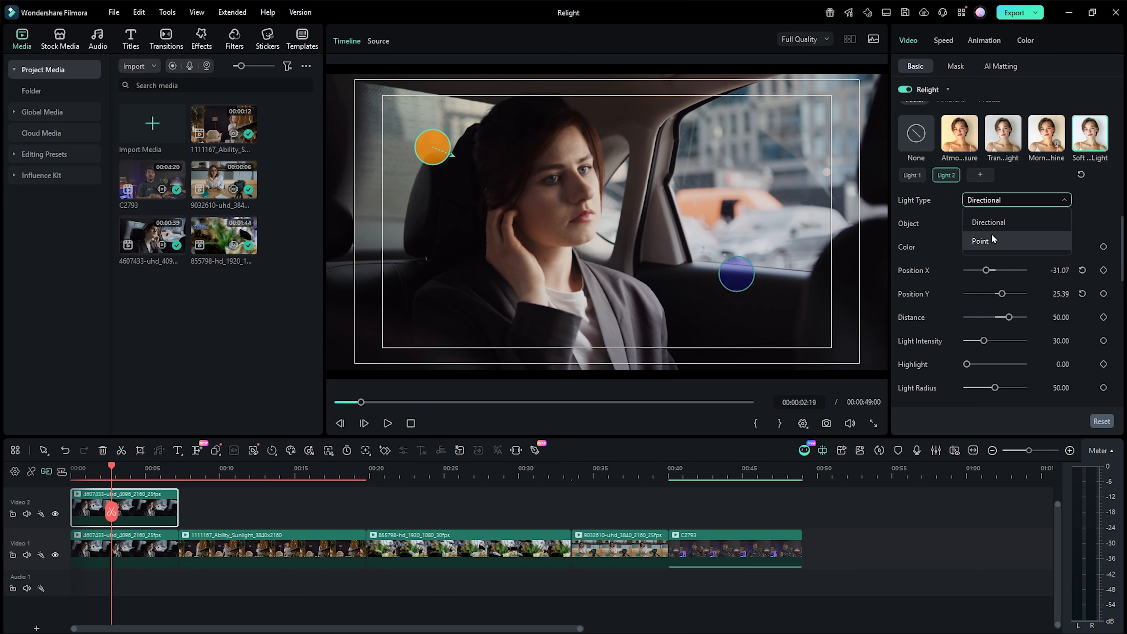
left_click(987, 238)
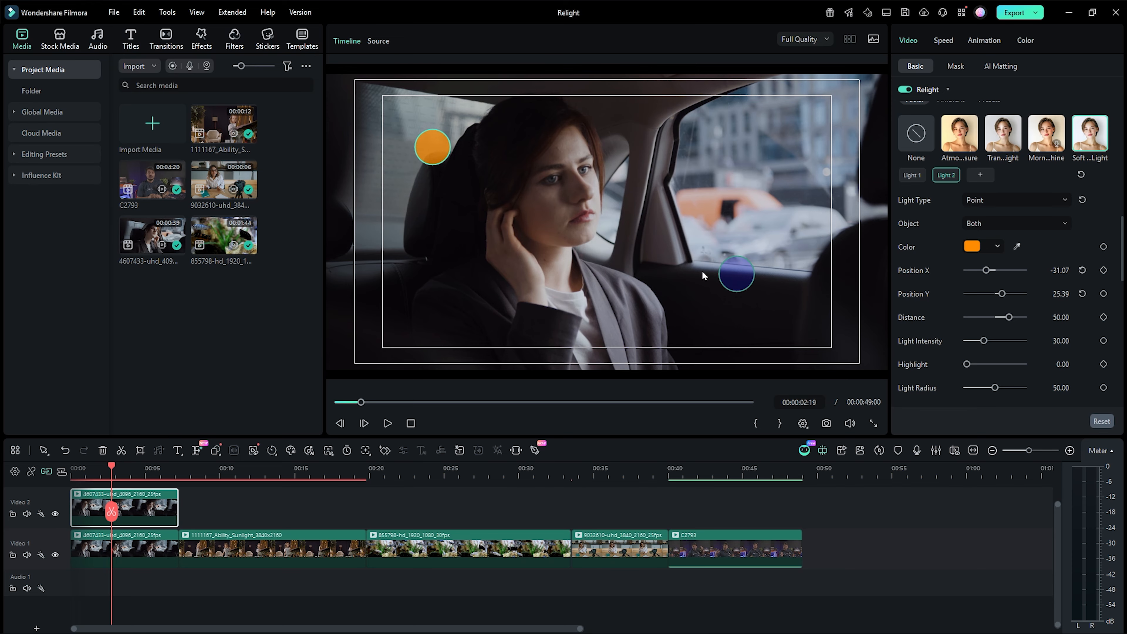
mouse_move(741, 275)
left_mouse_down()
mouse_move(743, 287)
mouse_move(690, 204)
mouse_move(741, 287)
left_mouse_up()
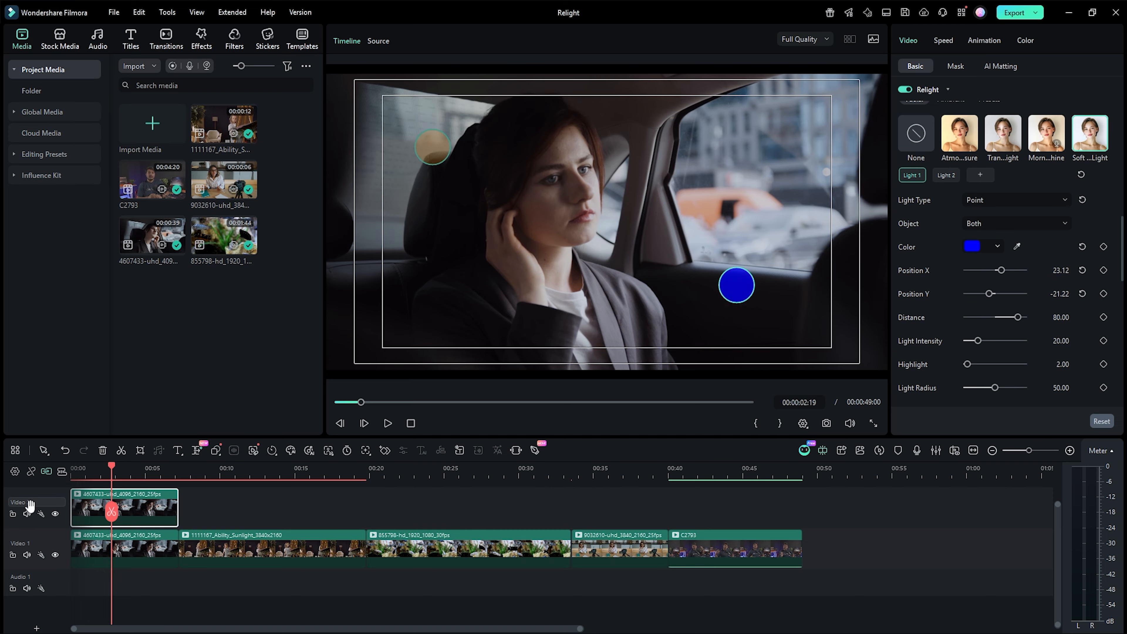
Hide and show the Video 2 track repeatedly to compare the point lighting with the original shot.
left_click(55, 514)
left_click(54, 514)
left_click(55, 514)
left_click(54, 514)
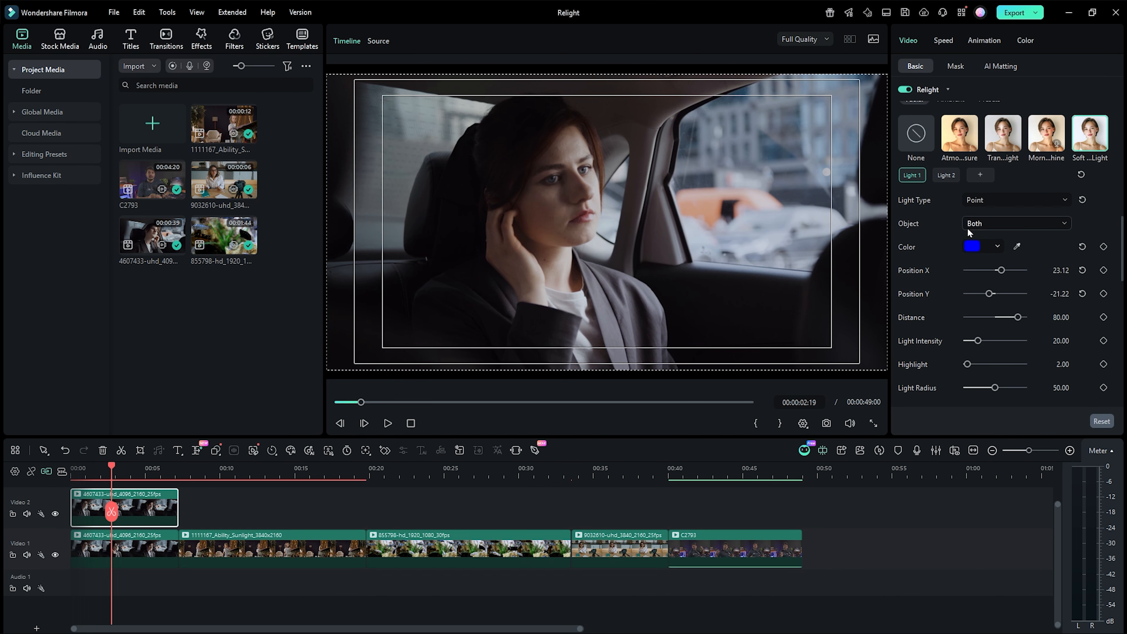
Move the orange light onto the woman's cheek with Distance -93.80, and set the blue light's Distance to -11.30.
left_click(946, 175)
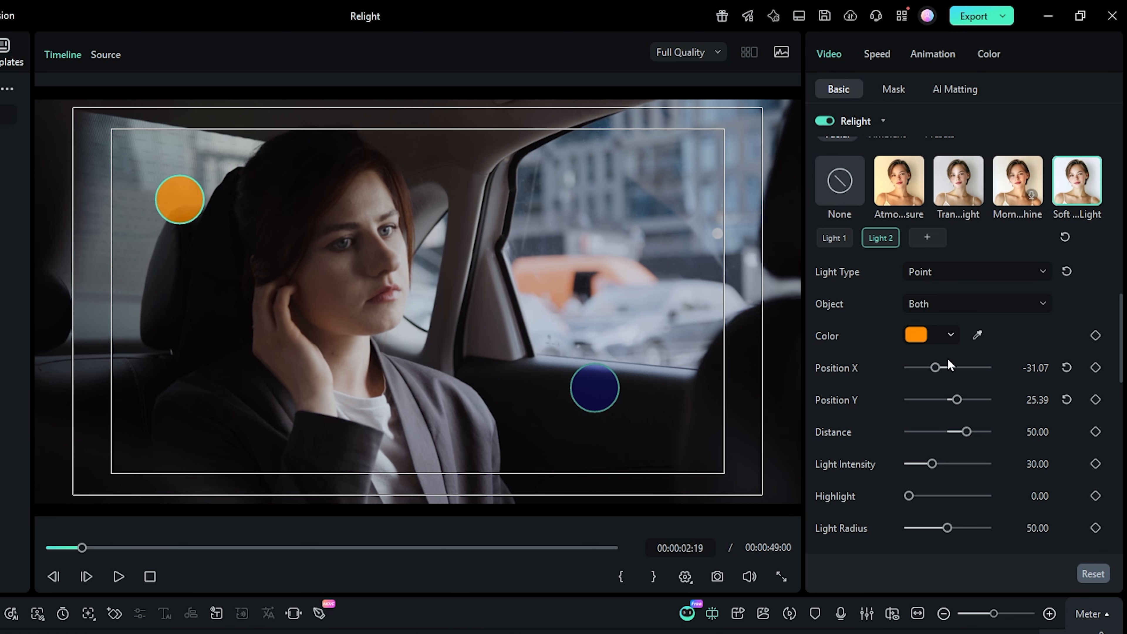
left_click_drag(931, 368, 912, 434)
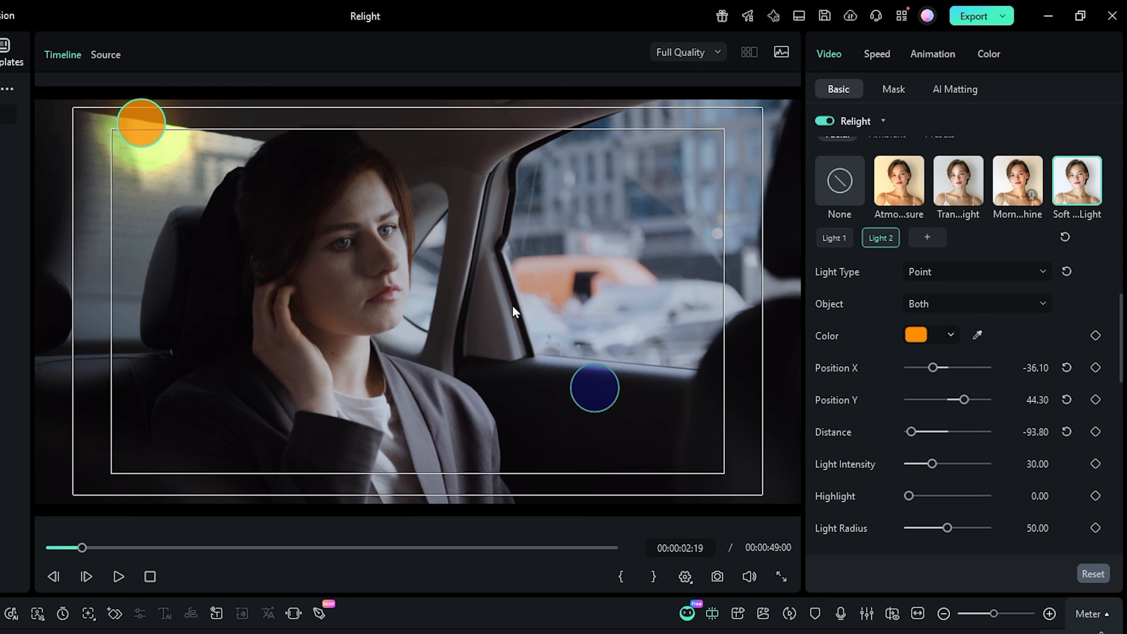
left_click_drag(138, 140, 292, 271)
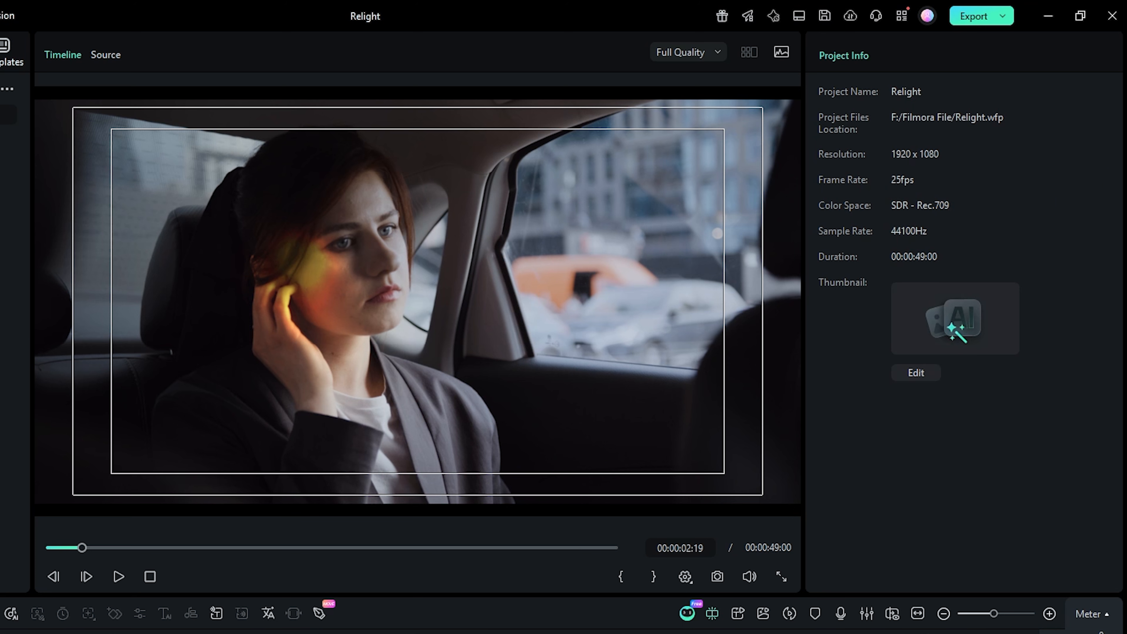
left_click(288, 270)
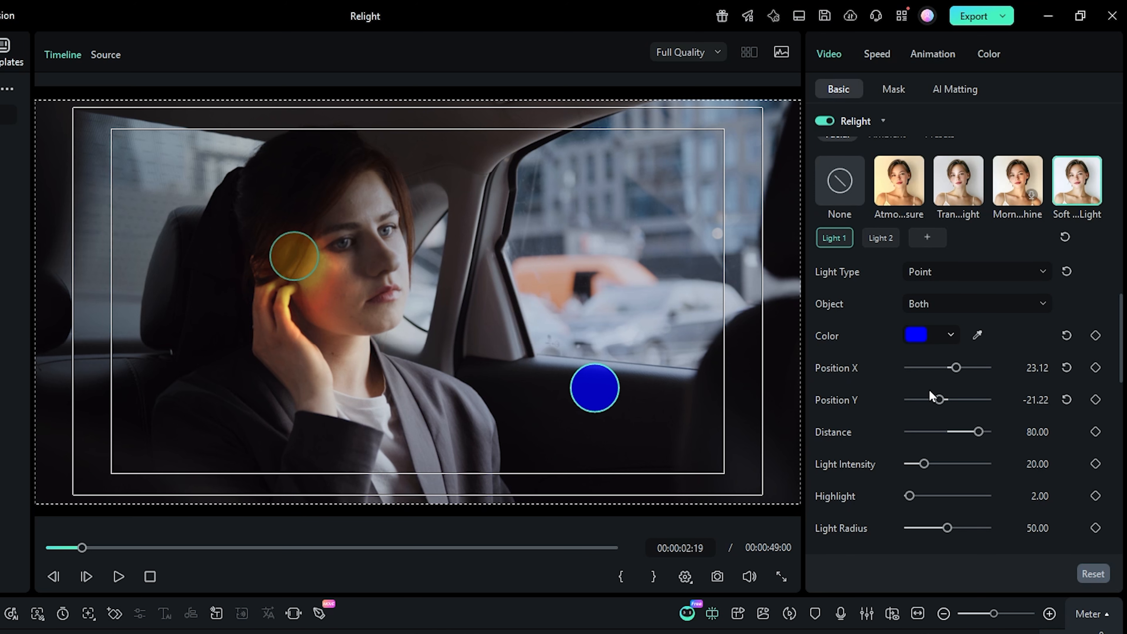
left_click_drag(978, 431, 868, 436)
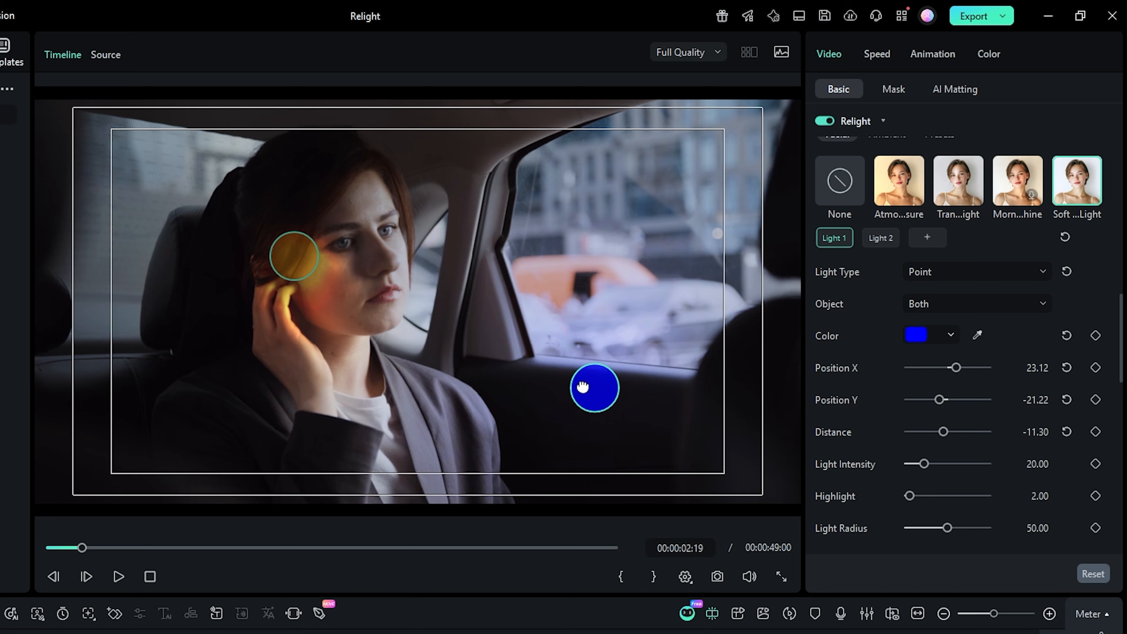
Place the orange light behind the woman's head at about X -28, Y 16, with Distance 5.20 and Light Intensity 100.
left_click(881, 238)
left_click_drag(913, 435, 952, 434)
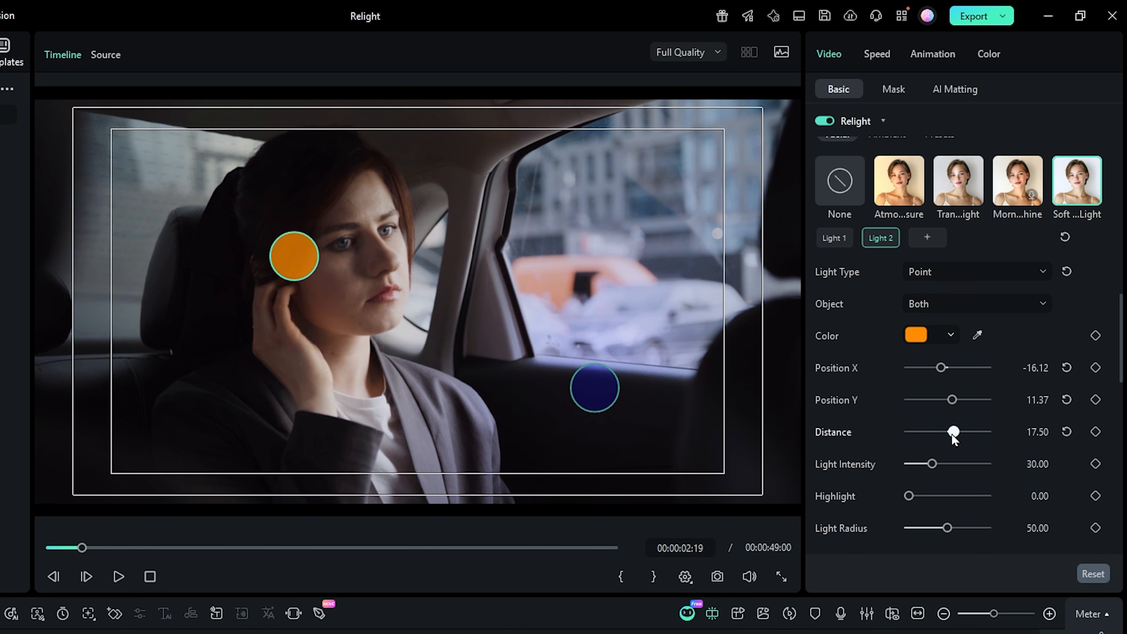
left_click_drag(302, 262, 206, 243)
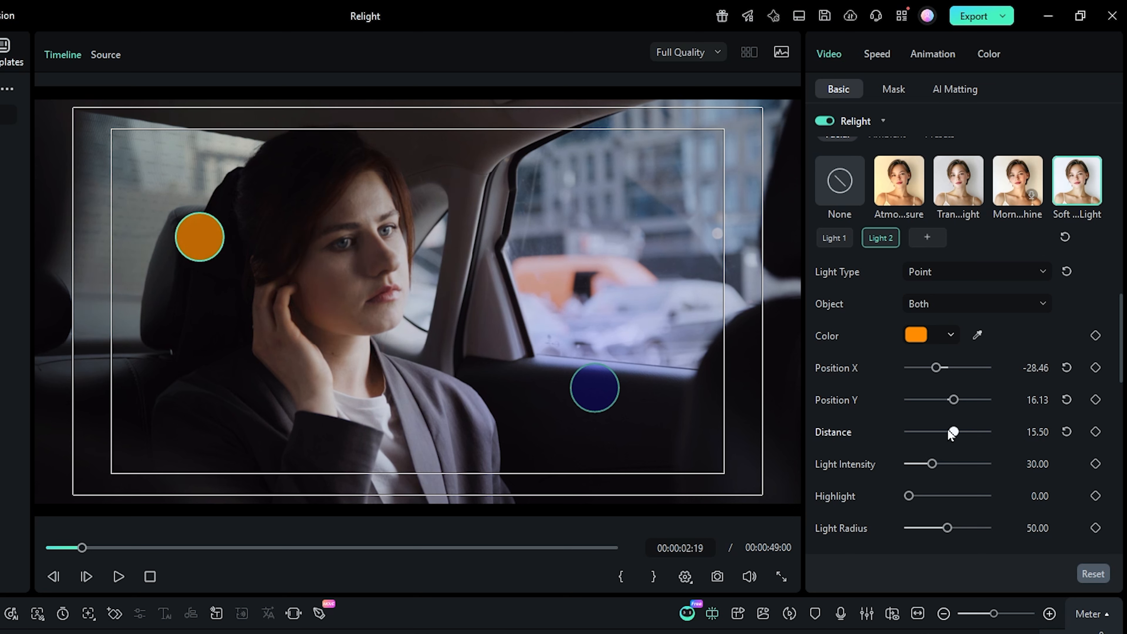
left_click_drag(957, 433, 1003, 457)
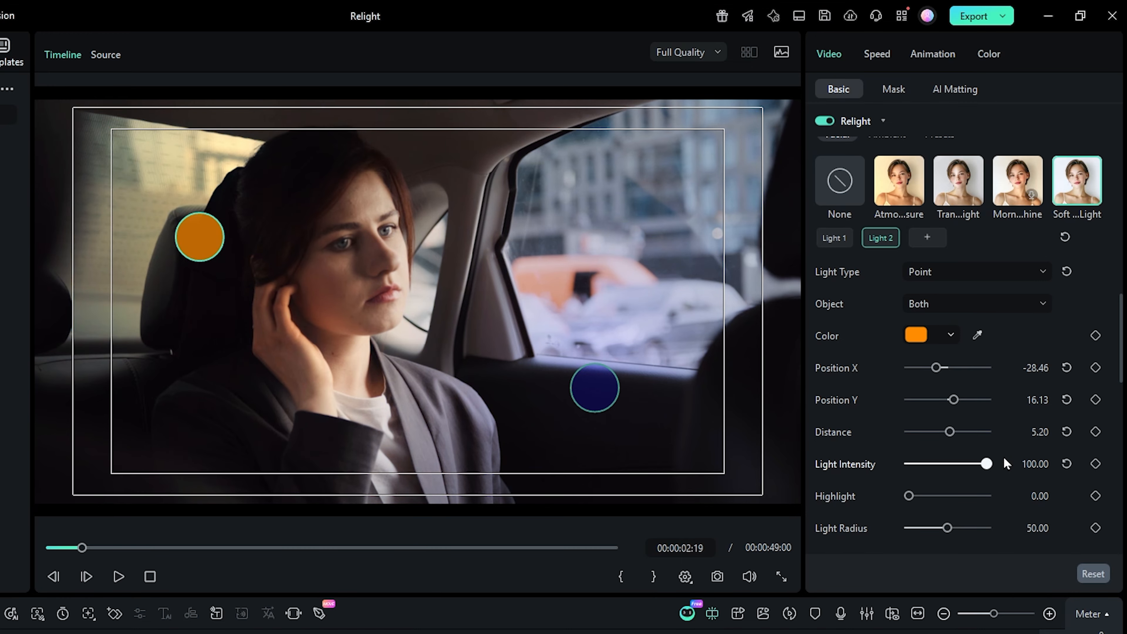
Set the blue light's Light Radius to 100.
left_click(594, 388)
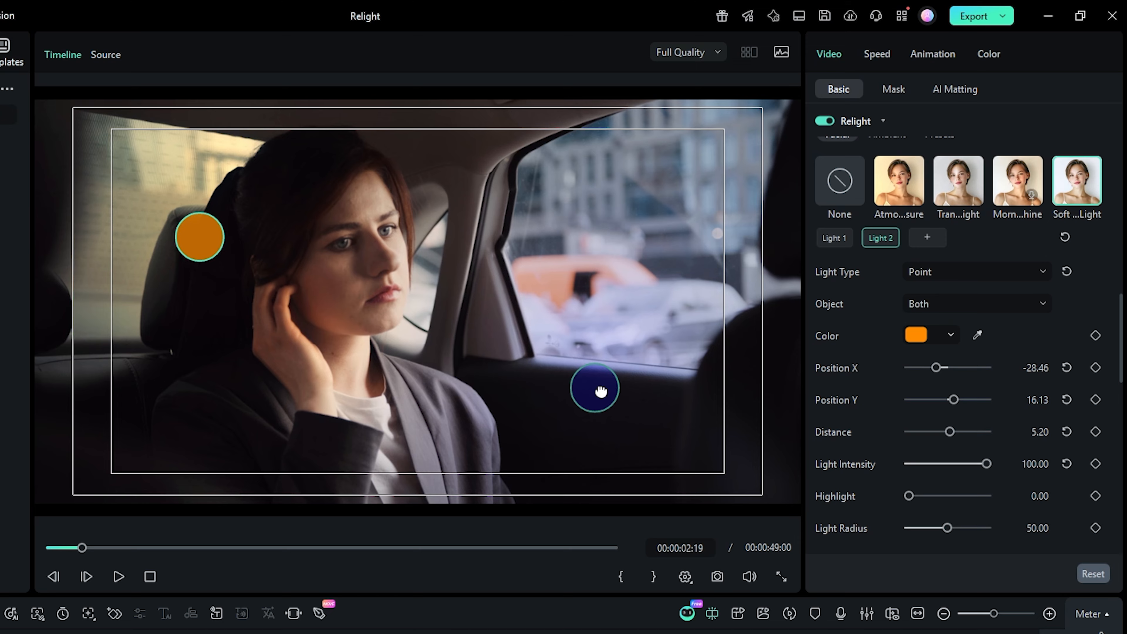
scroll(934, 506, "down", 1)
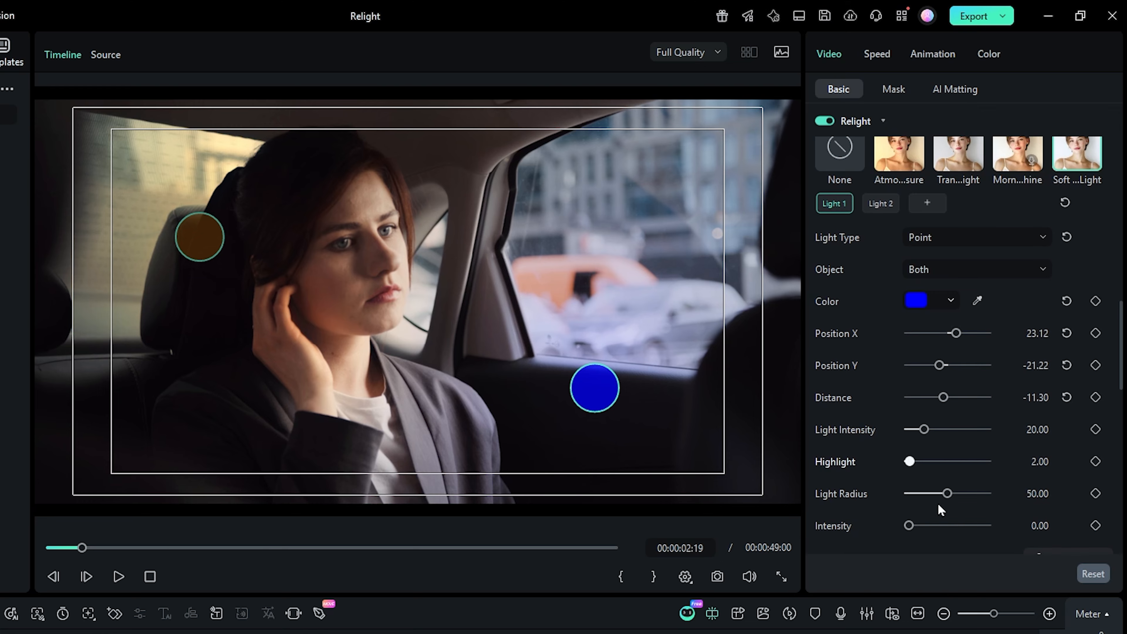
left_click_drag(1001, 496, 1089, 494)
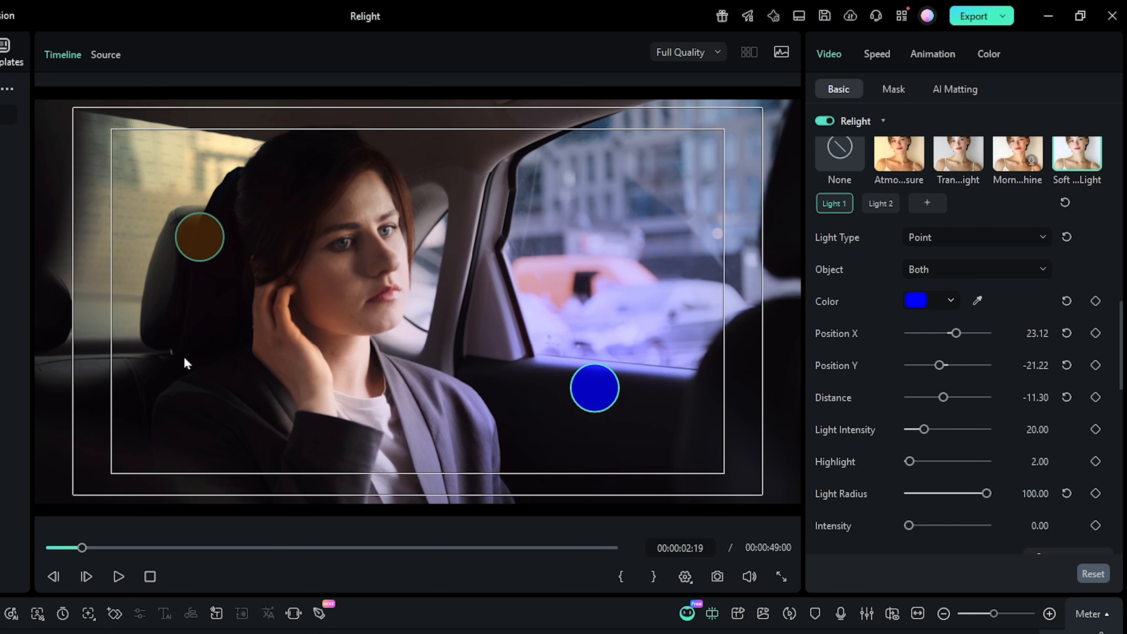
Move the blue light to about X -42, Y 19 and the orange one to about X -33, Y 39, recolouring the latter dark purple.
left_click_drag(599, 385, 208, 327)
left_click_drag(199, 236, 154, 133)
left_click(916, 300)
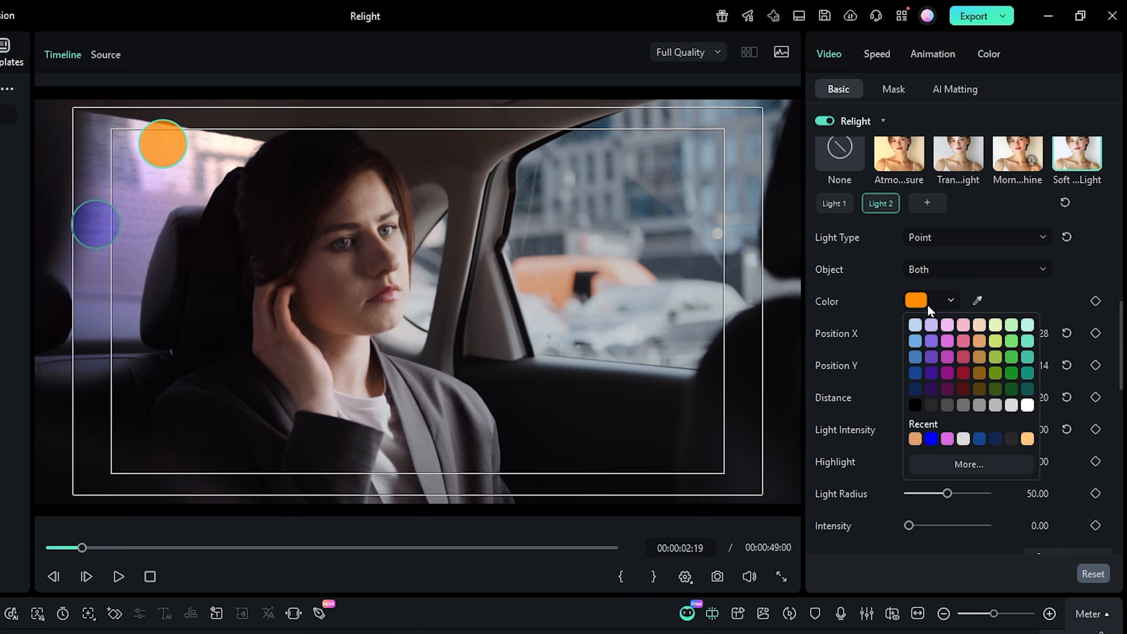
left_click(946, 389)
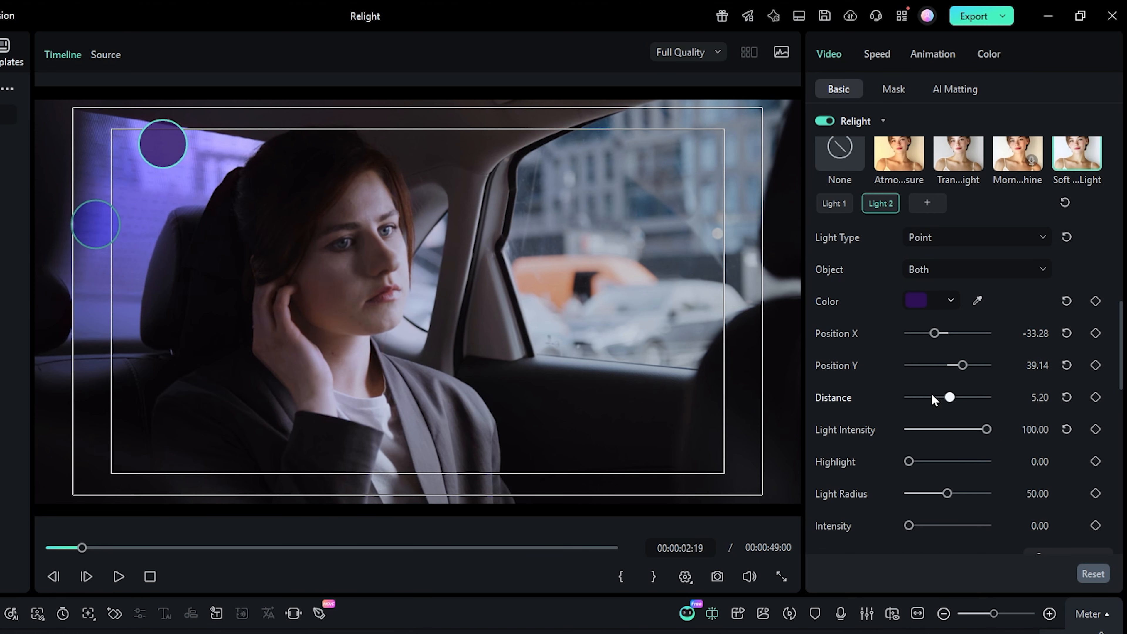
left_click(91, 240)
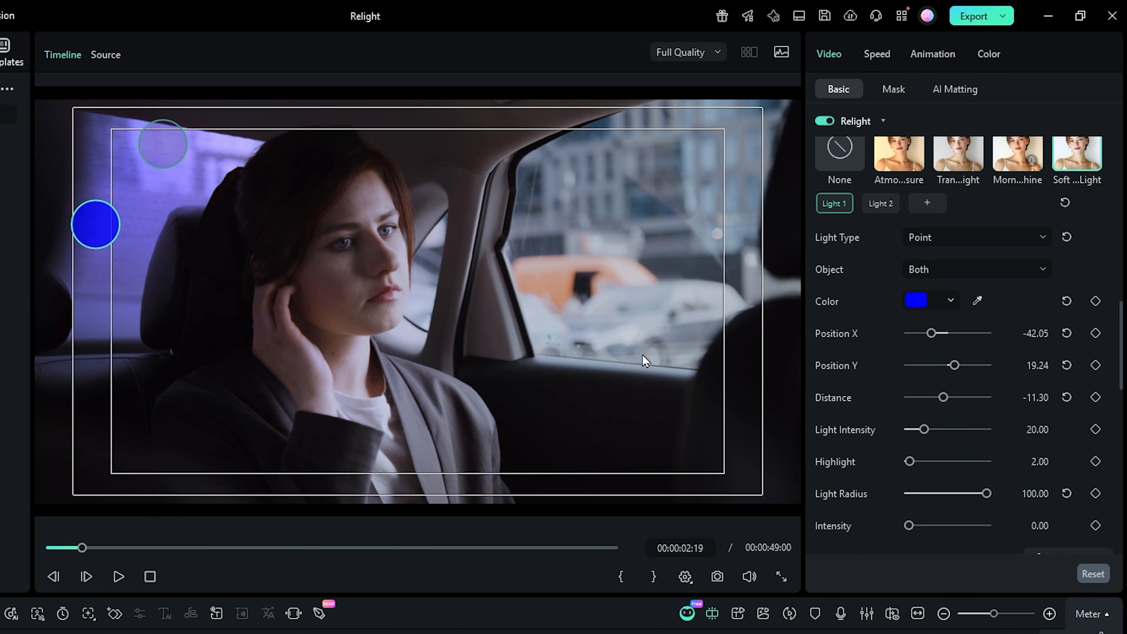
left_click(176, 161)
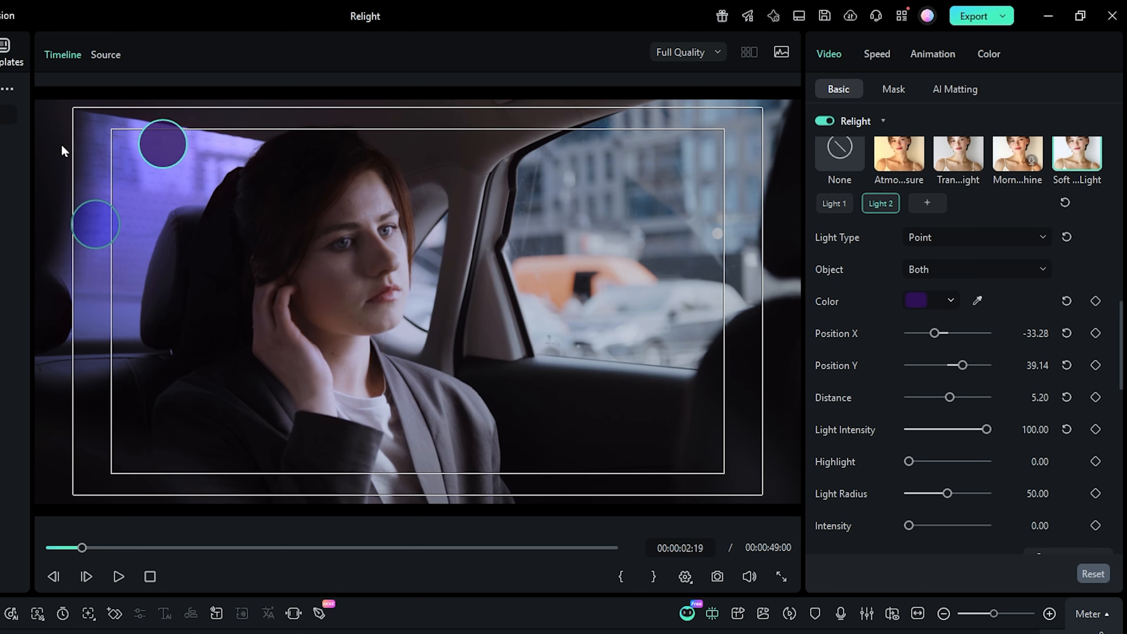
Reposition the purple light to about X -36, Y 33 and the blue light to about X 11, Y 8.
left_click_drag(183, 154, 554, 318)
left_click_drag(95, 223, 454, 158)
left_click_drag(533, 307, 143, 170)
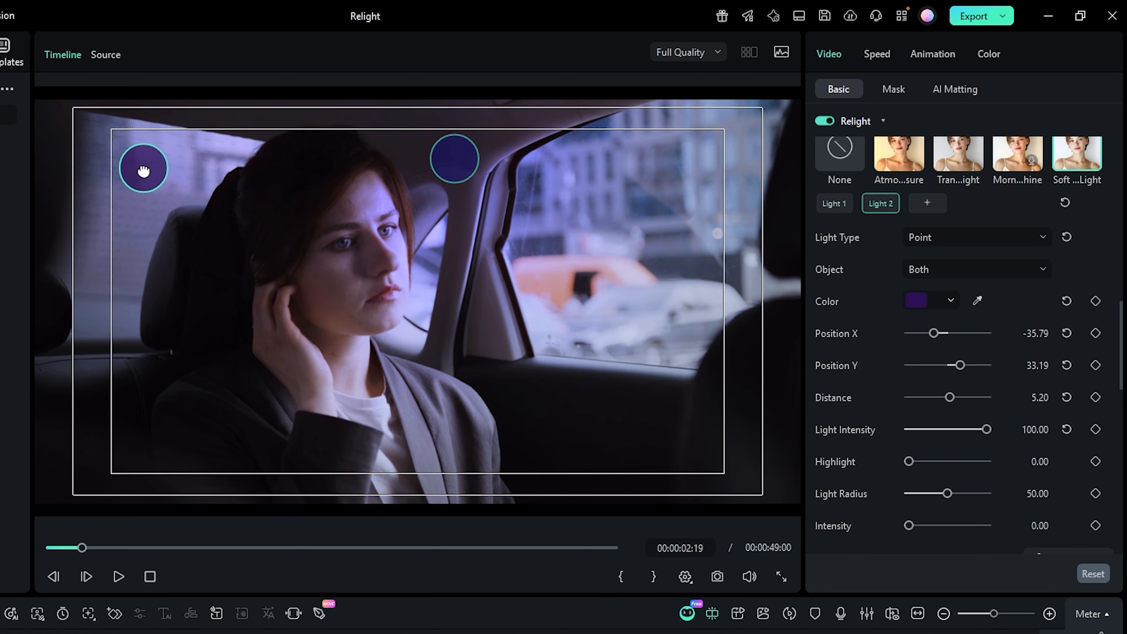
left_click_drag(453, 161, 497, 273)
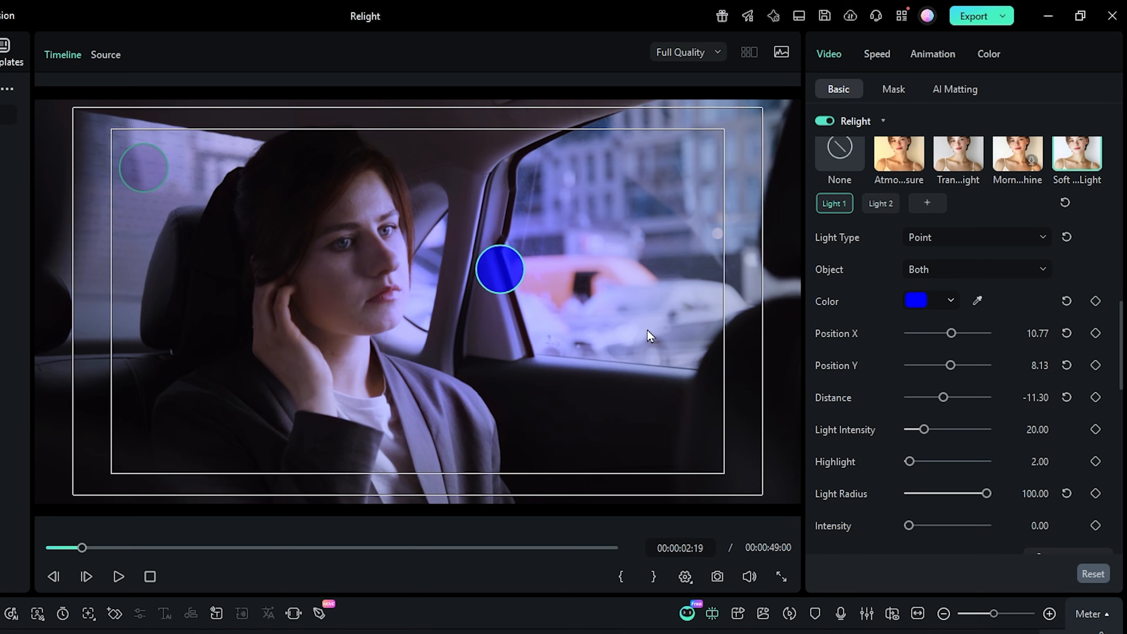
Reduce the blue light's Light Radius below 100.
scroll(894, 462, "down", 1)
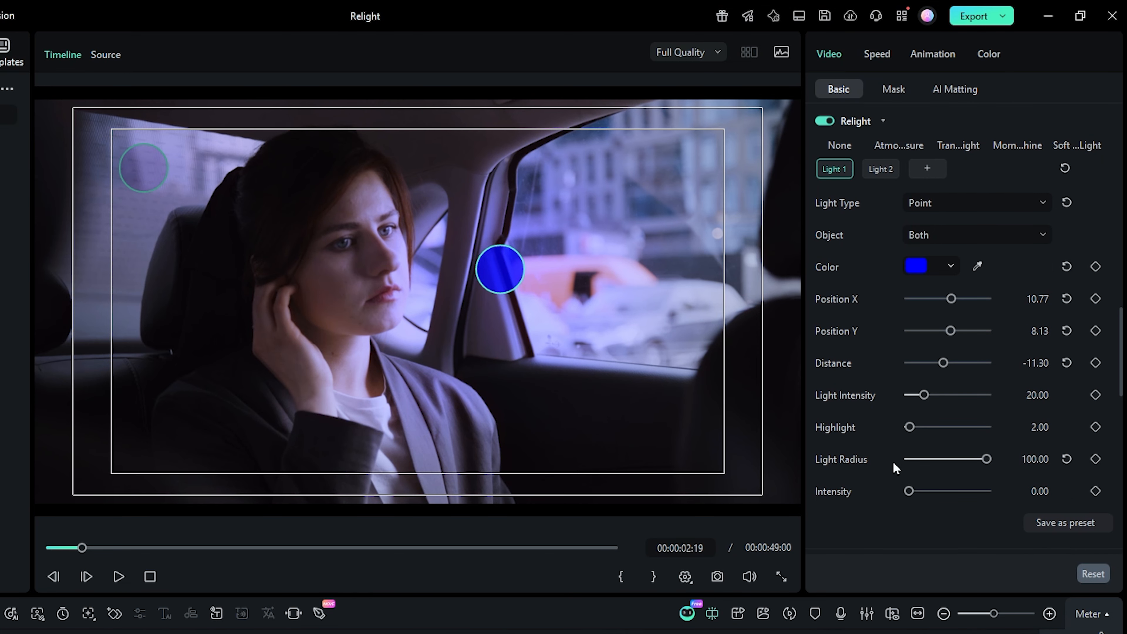
left_click_drag(986, 460, 958, 455)
scroll(914, 457, "down", 1)
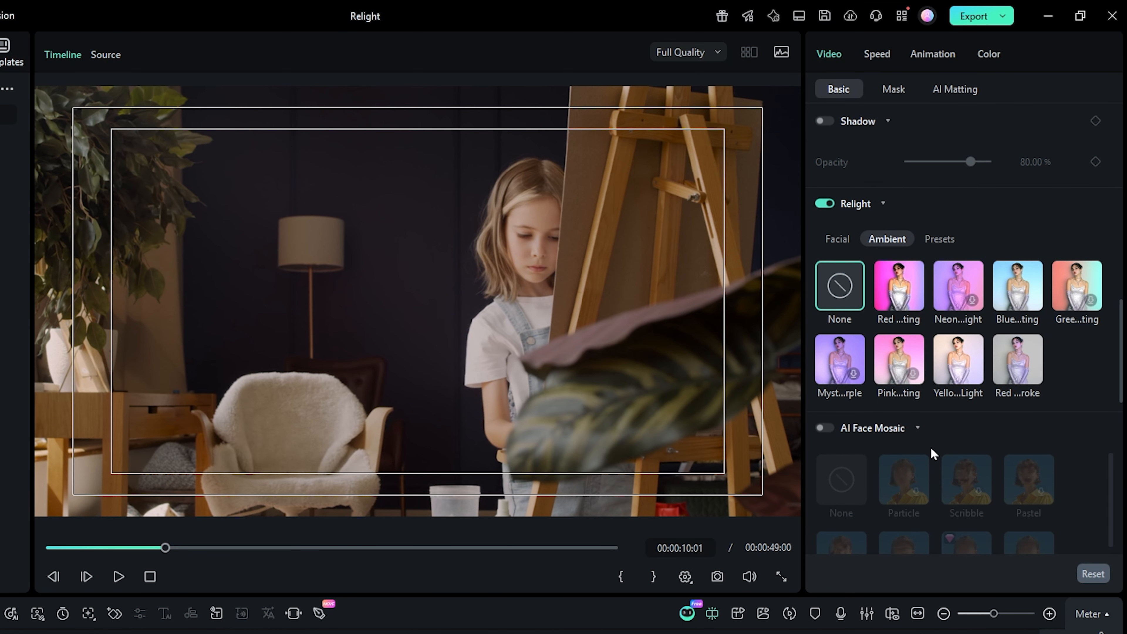
Apply the first coloured Ambient preset, with red and blue lights, to the girl's clip, try moving the white light, and reset the lights.
left_click(899, 286)
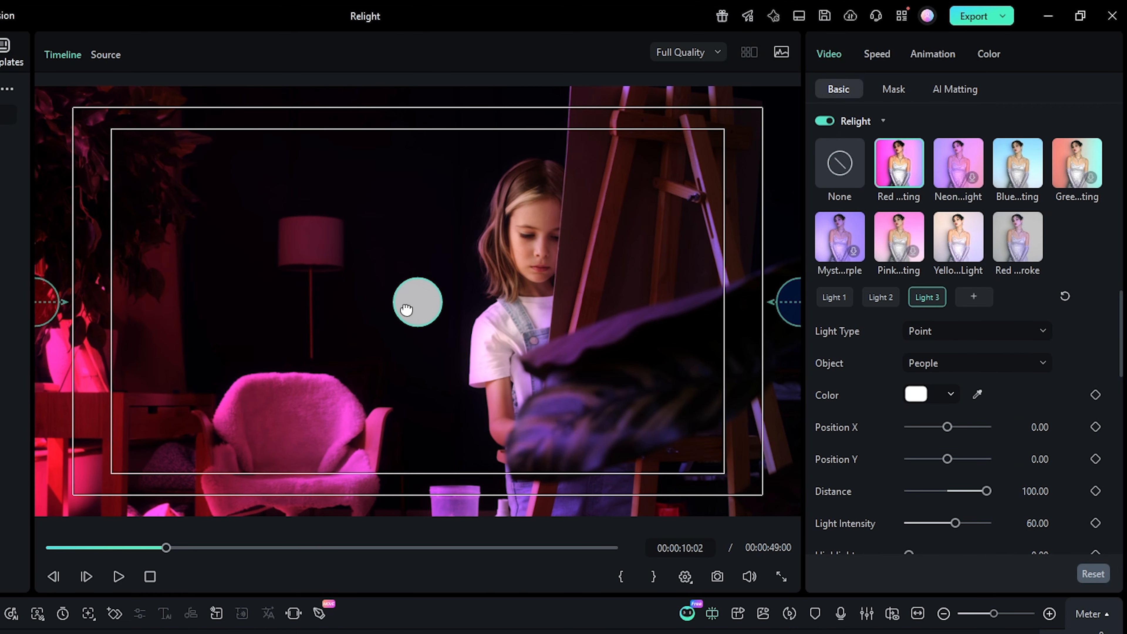
left_click_drag(406, 310, 450, 325)
left_click(1066, 295)
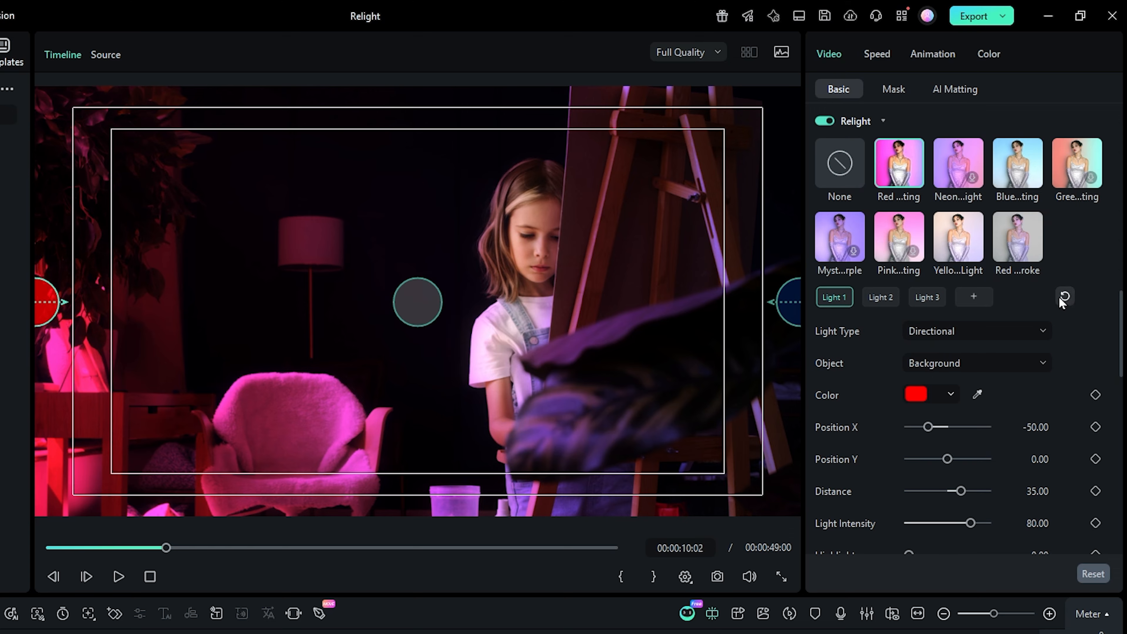
Move the red light over the plant, the white one above the girl and the blue one to about X 47, Y -45, and play the clip.
left_click(795, 307)
left_click_drag(30, 310, 142, 156)
left_click_drag(418, 302, 464, 174)
left_click_drag(784, 307, 767, 505)
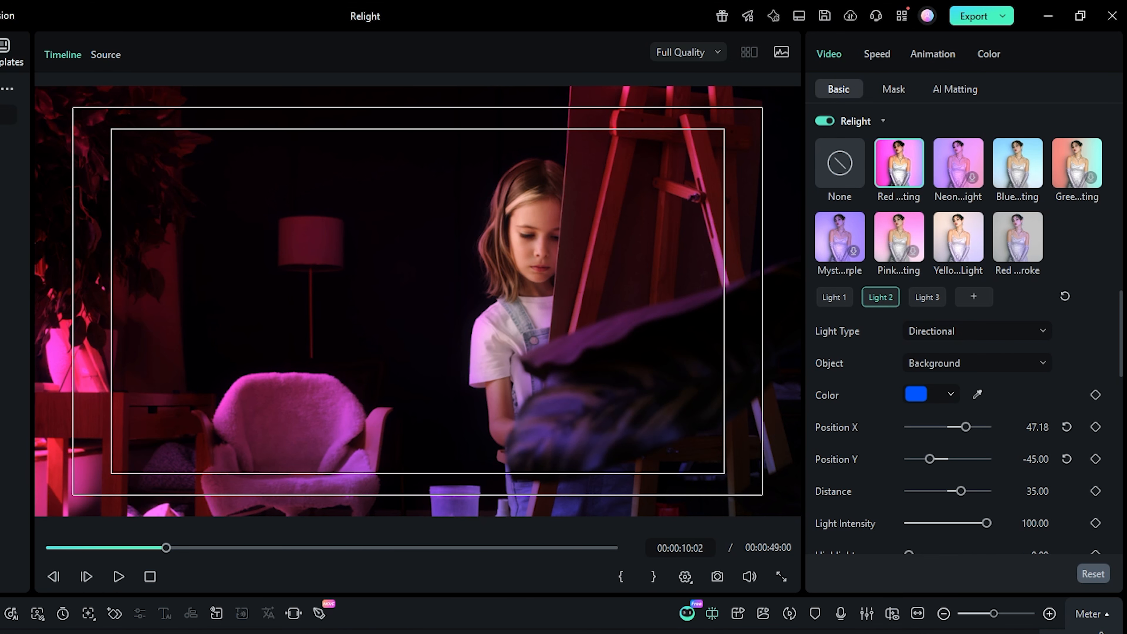
left_click(118, 576)
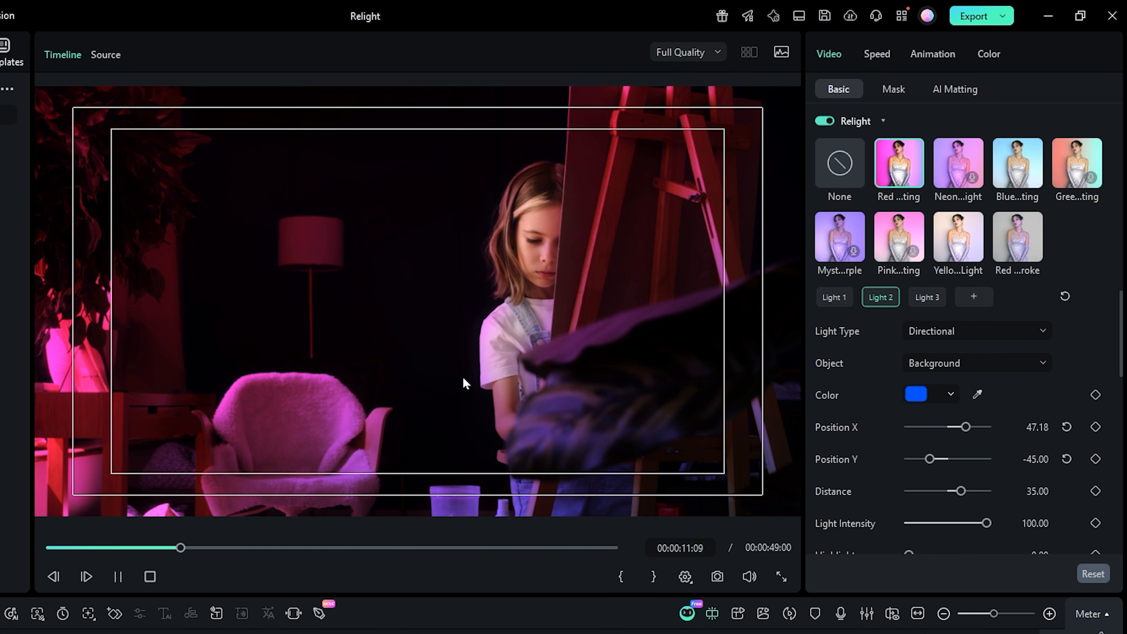
Pause playback, set the red light to about X -40, Y 36 and Distance 46.4, and try its Light Intensity.
key("space")
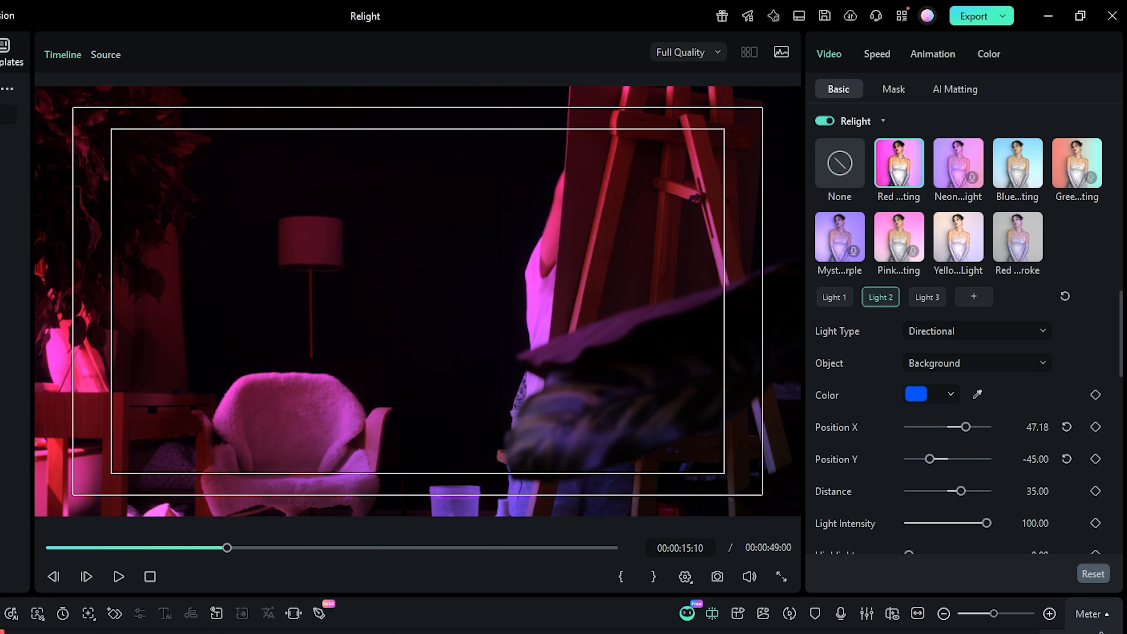
left_click(837, 297)
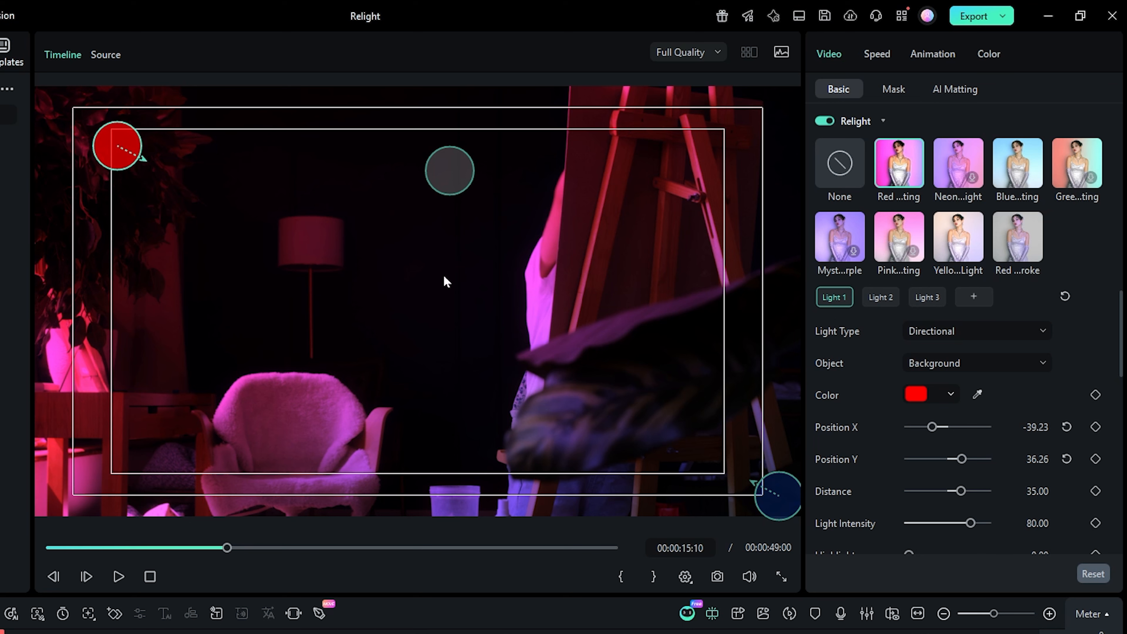
left_click(932, 427)
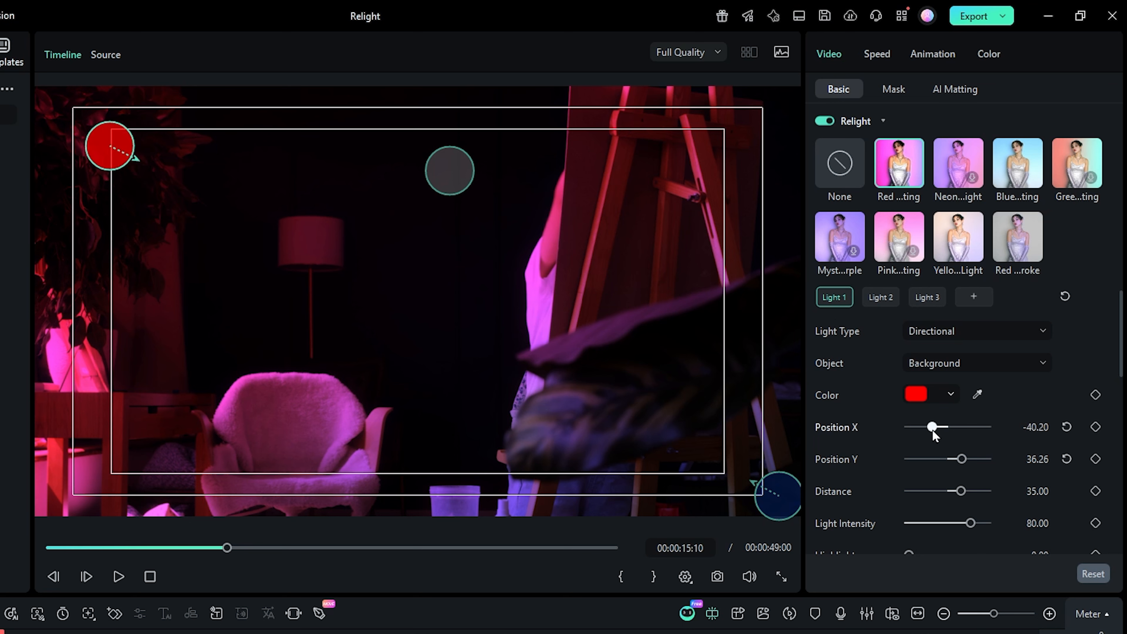
left_click(963, 460)
left_click(960, 491)
left_click_drag(960, 492, 966, 490)
scroll(970, 494, "down", 1)
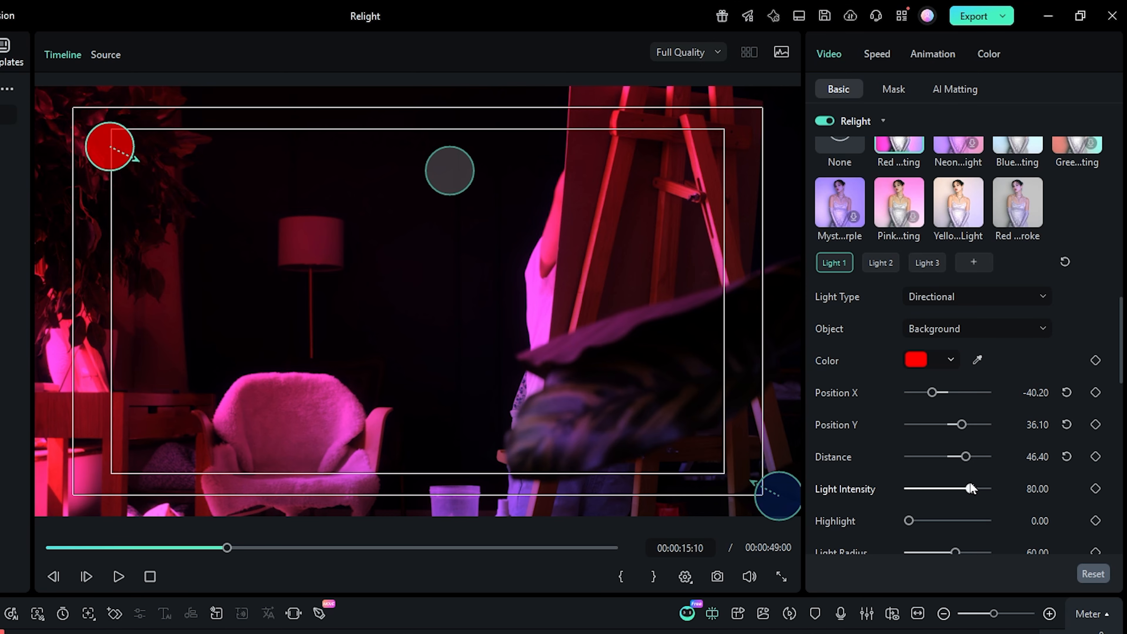
mouse_move(976, 487)
left_mouse_down()
mouse_move(957, 486)
mouse_move(1001, 486)
mouse_move(971, 488)
left_mouse_up()
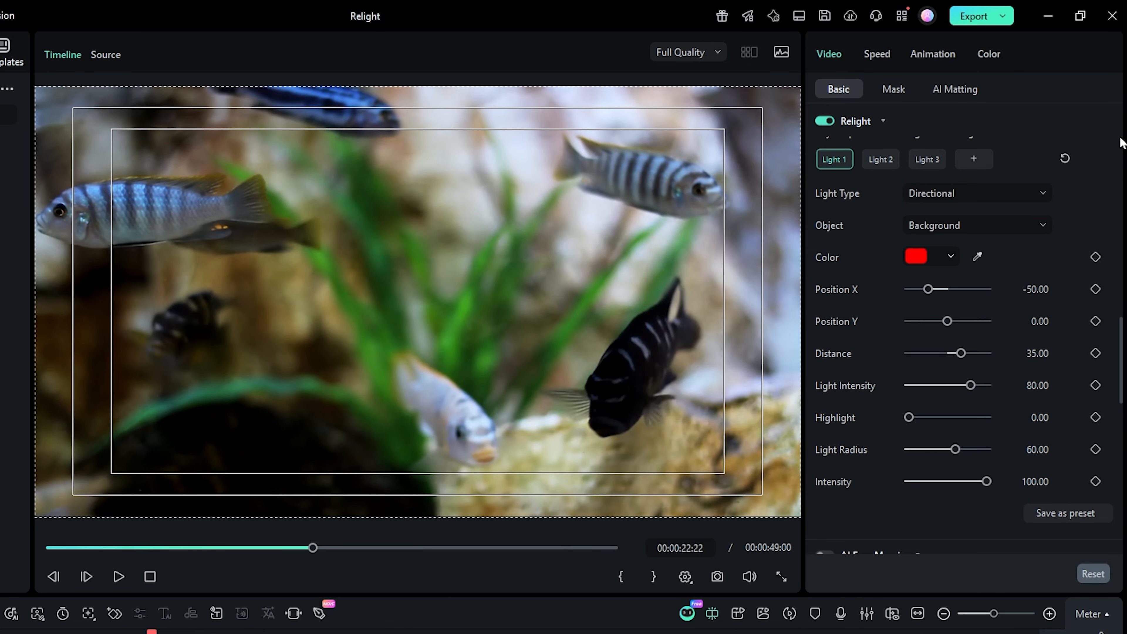
Reset the fish clip's lights, then move the red light to about X -49, Y 51 and the white one to about X 3, Y -25.
left_click(1067, 157)
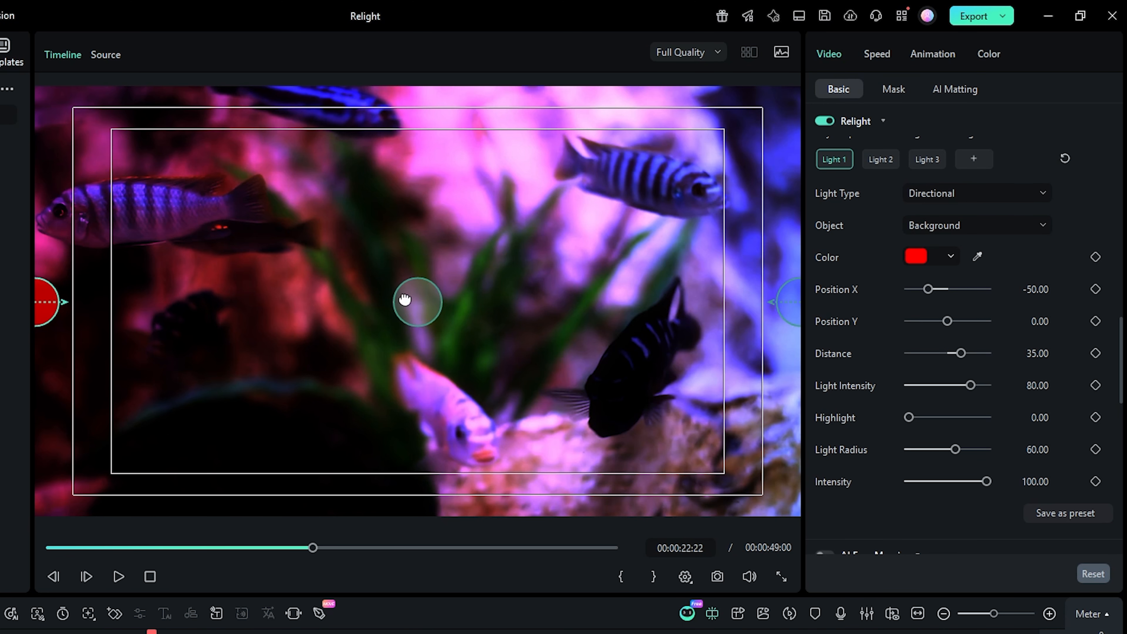
left_click_drag(46, 293, 48, 78)
left_click_drag(401, 300, 421, 406)
Color the white point light green and move the blue light up to the picture's upper corner.
left_click(952, 255)
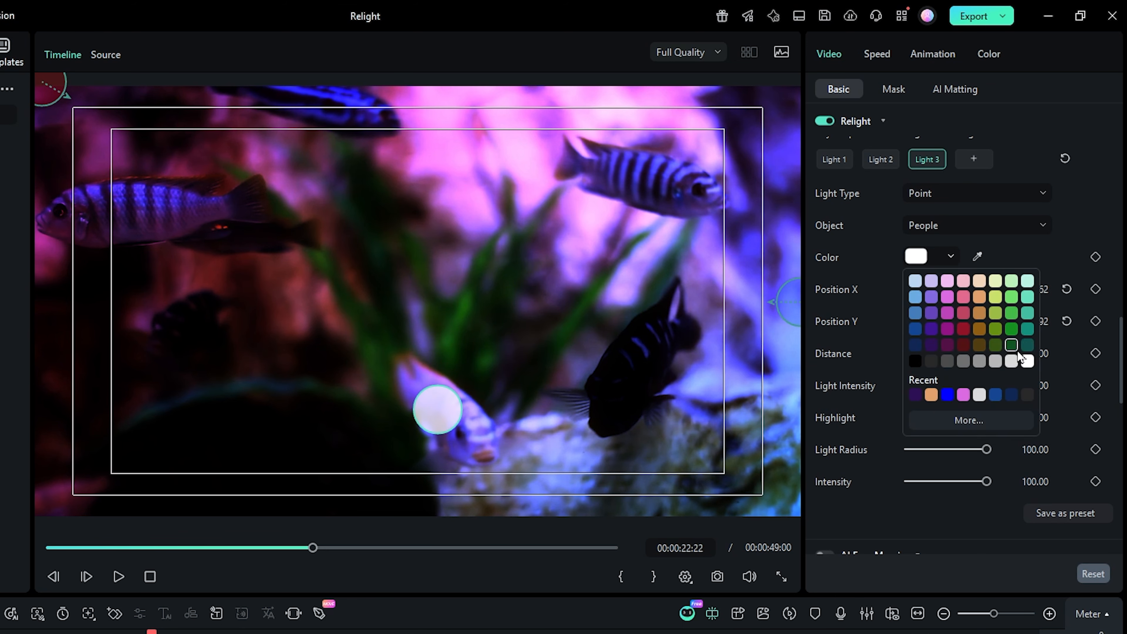
left_click(1010, 328)
left_click_drag(790, 302, 791, 129)
Set the Relight Intensity to 27.8, reduce the green light's Light Radius below 100, and play the fish clip.
left_click_drag(986, 481, 953, 483)
left_click(60, 86)
left_click(437, 409)
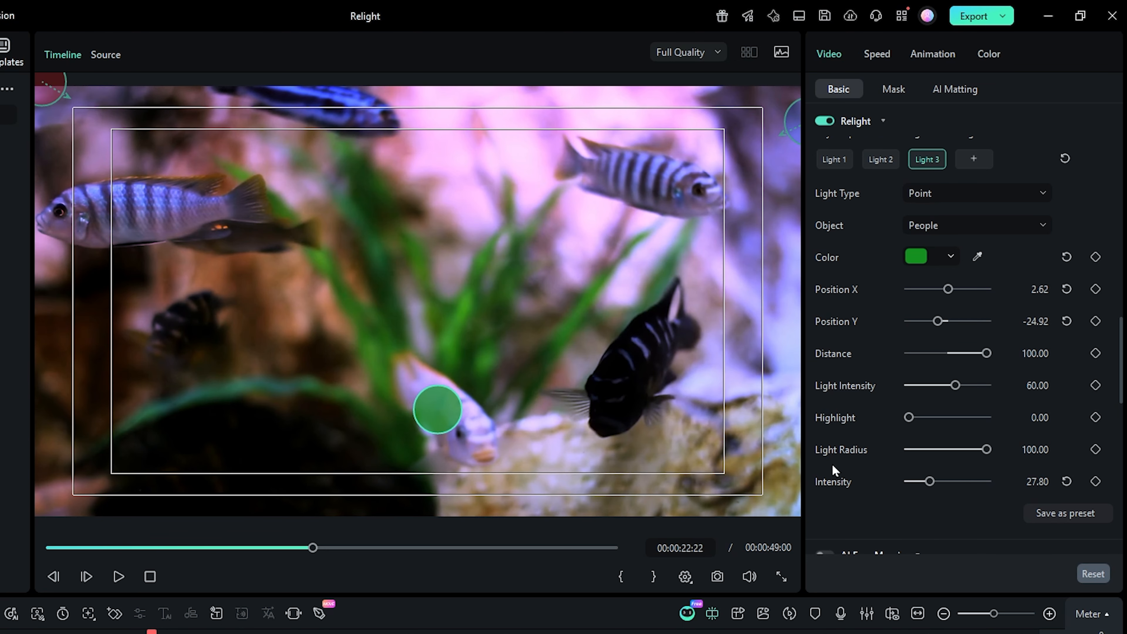
left_click_drag(986, 449, 932, 462)
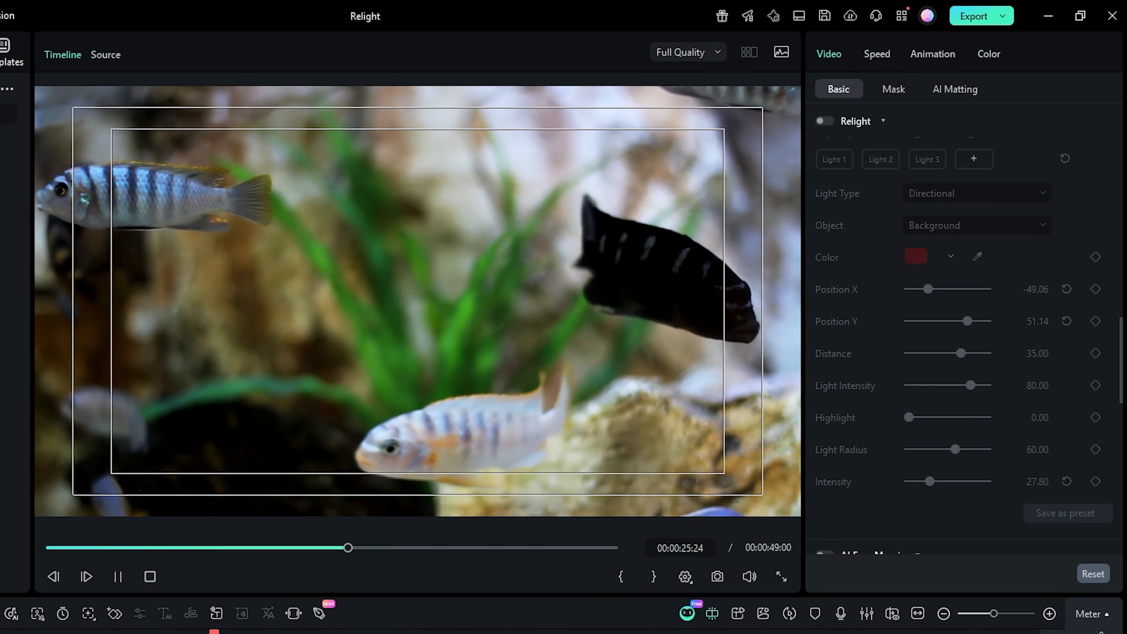
key("space")
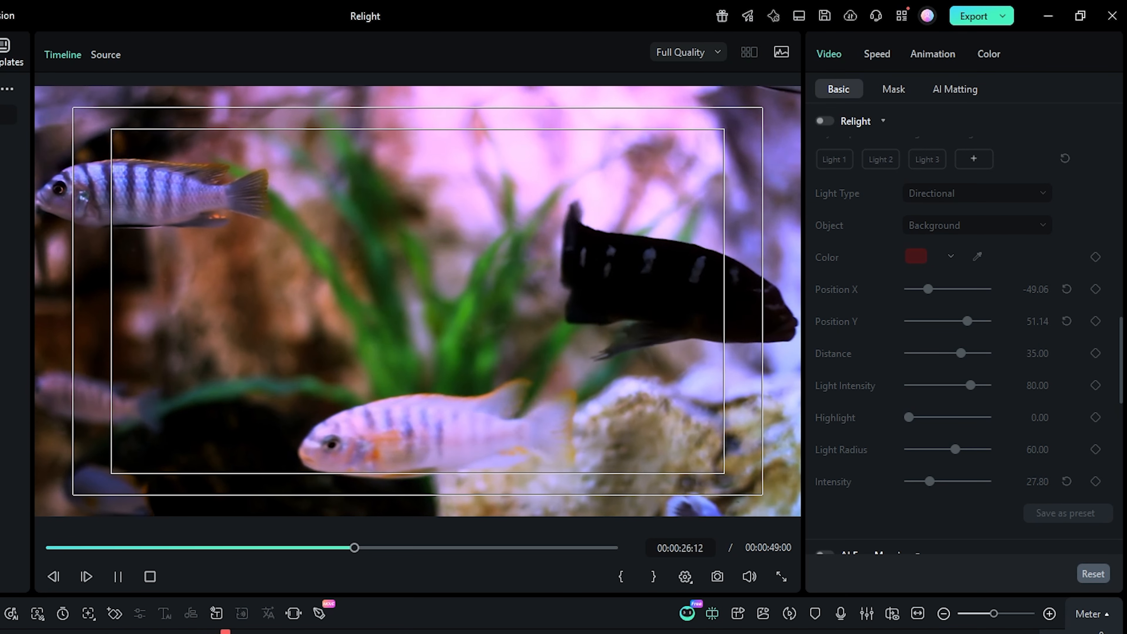
key("space")
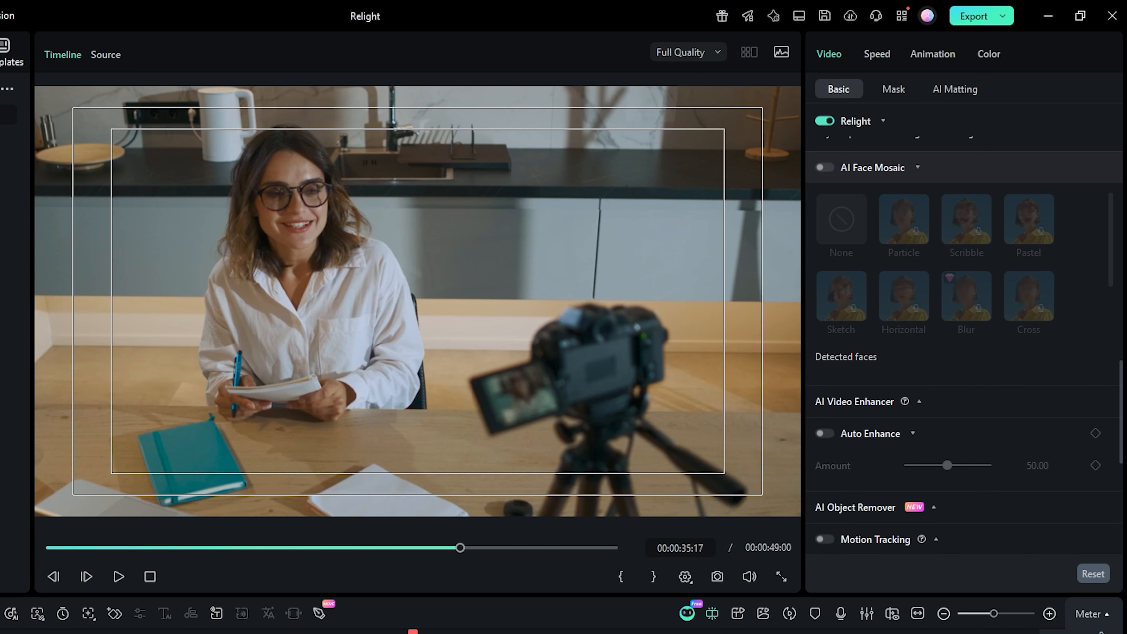
Apply the first Facial preset to the woman's kitchen clip and add a second, blue light at about X 12, Y -3.
left_click(903, 117)
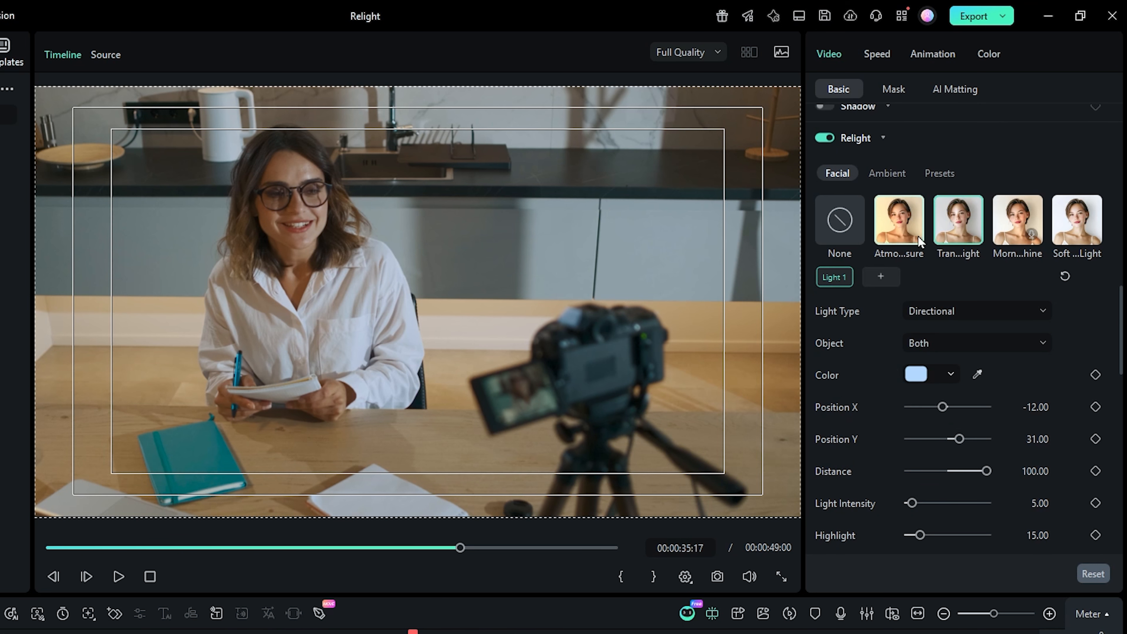
left_click(908, 233)
left_click(883, 278)
left_click_drag(661, 178, 503, 324)
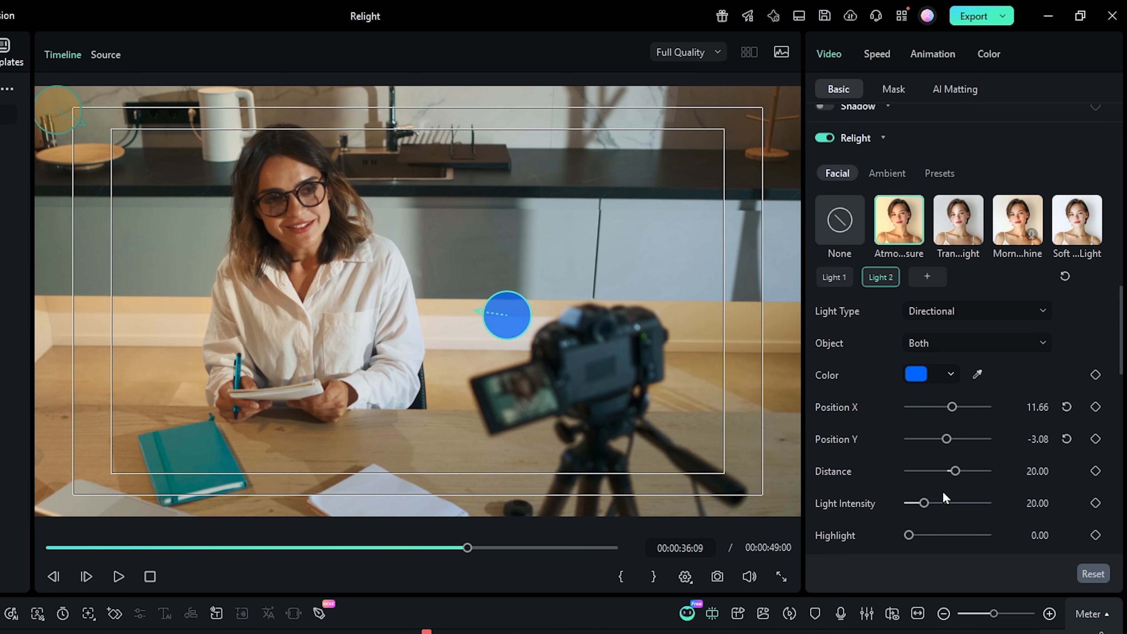
Set the Light Intensity of the blue second light to 57.7 and of the orange first light to 32.
left_click_drag(925, 503, 953, 503)
scroll(953, 504, "down", 2)
left_click(45, 114)
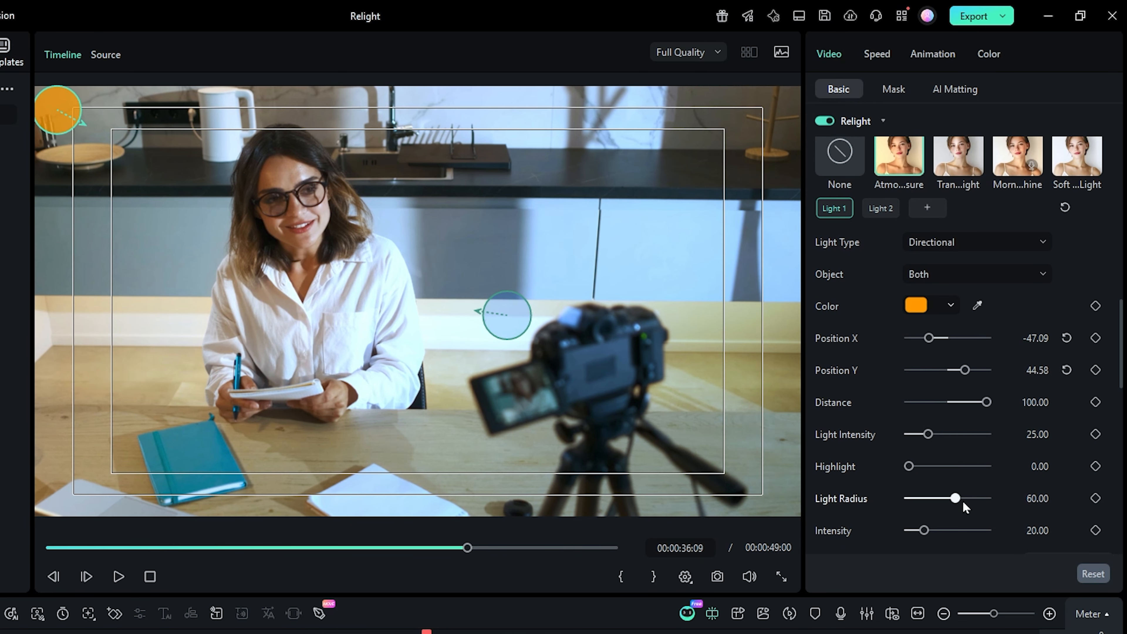
left_click_drag(928, 434, 935, 434)
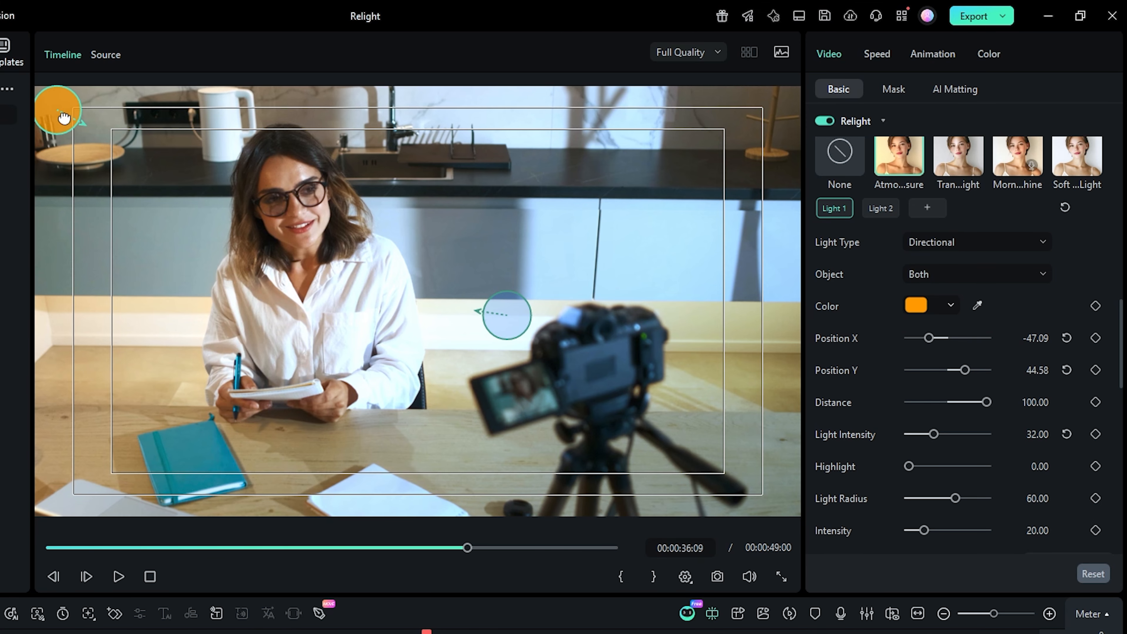
Color the first light blue and the second light dark red.
left_click(951, 305)
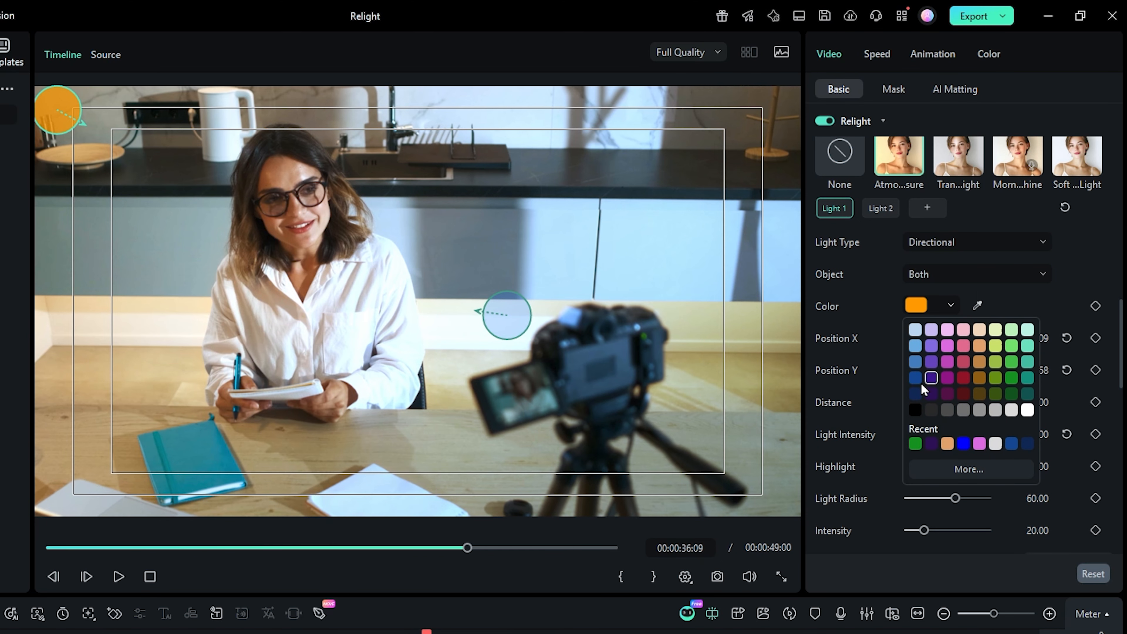
left_click(963, 443)
left_click(513, 327)
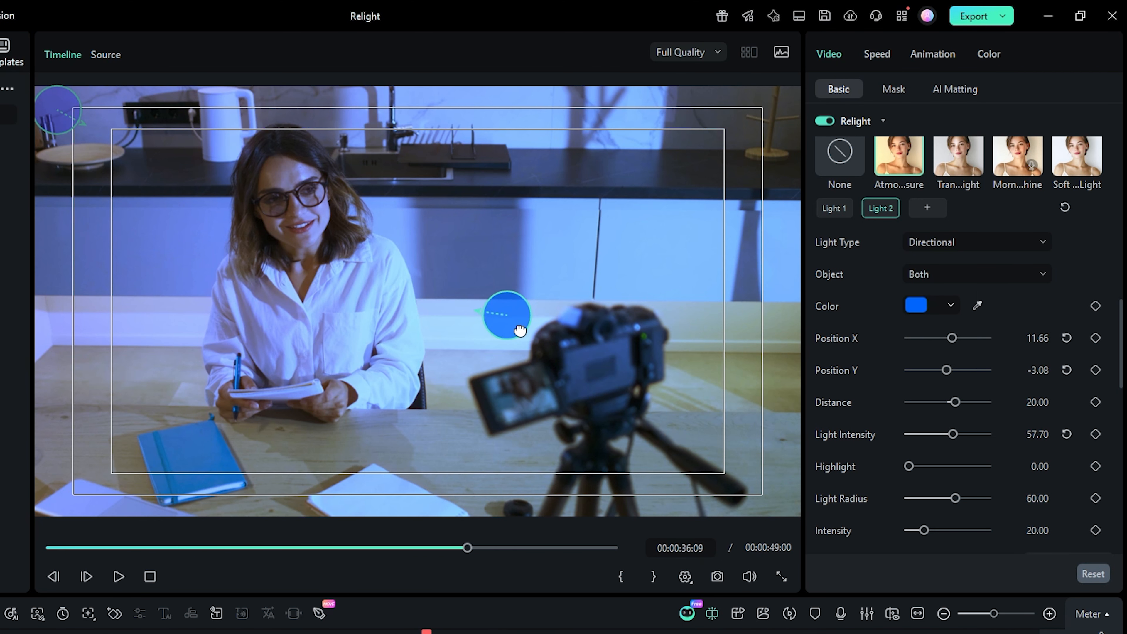
left_click(950, 308)
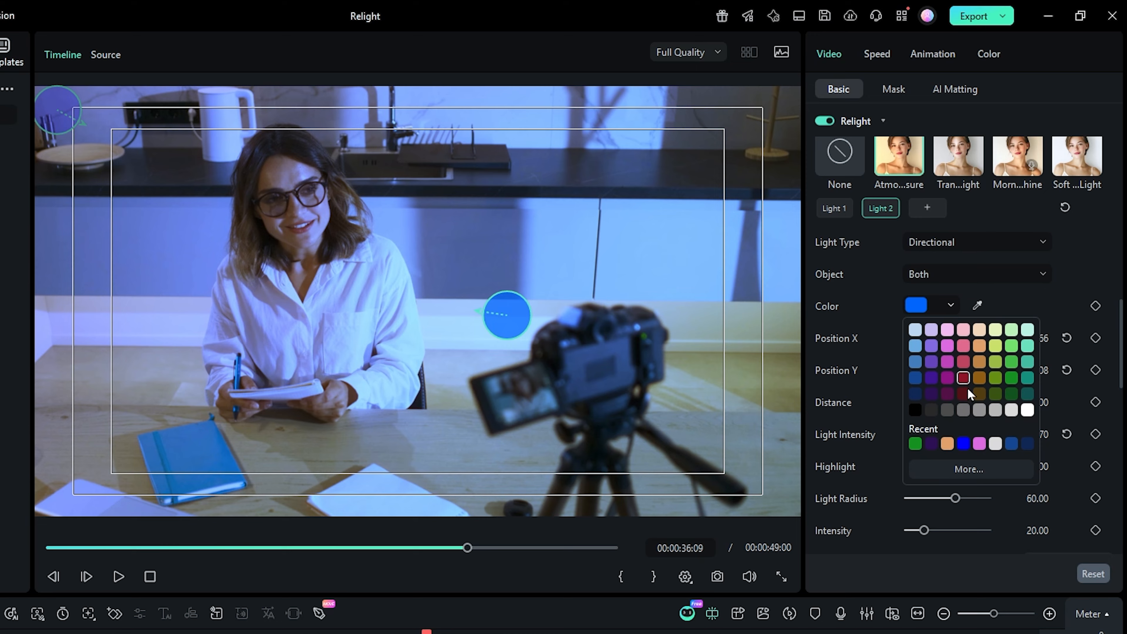
left_click(963, 377)
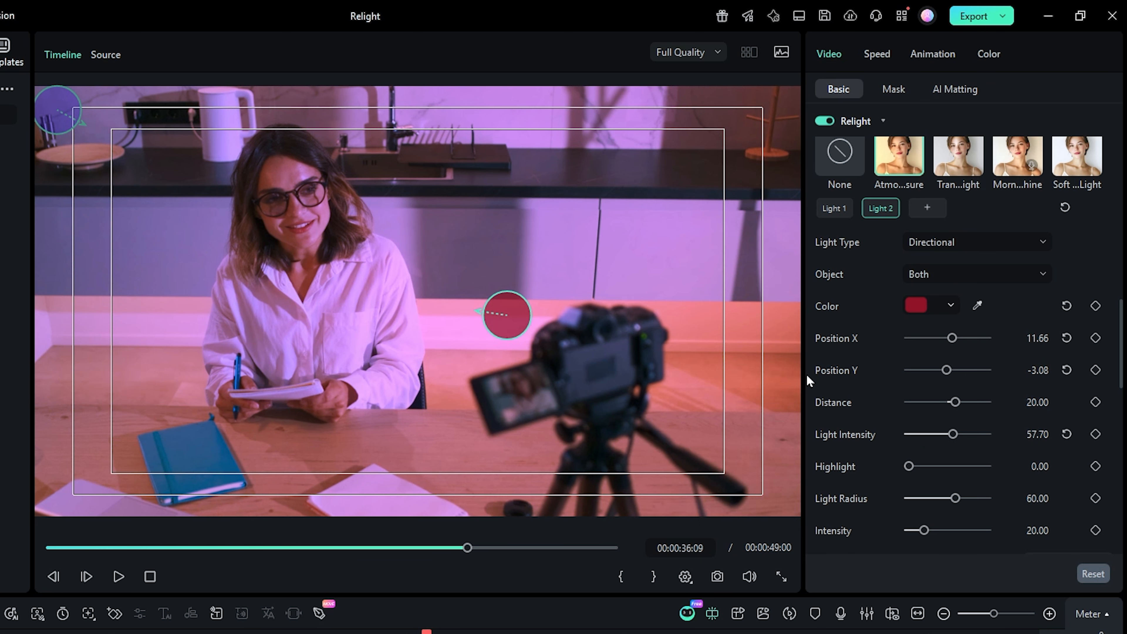
Set the red light's Light Intensity to 13.4 and Distance to 89.7, and move the blue light to about X -41, Y 39.
left_click_drag(952, 433, 918, 434)
left_click_drag(955, 402, 983, 404)
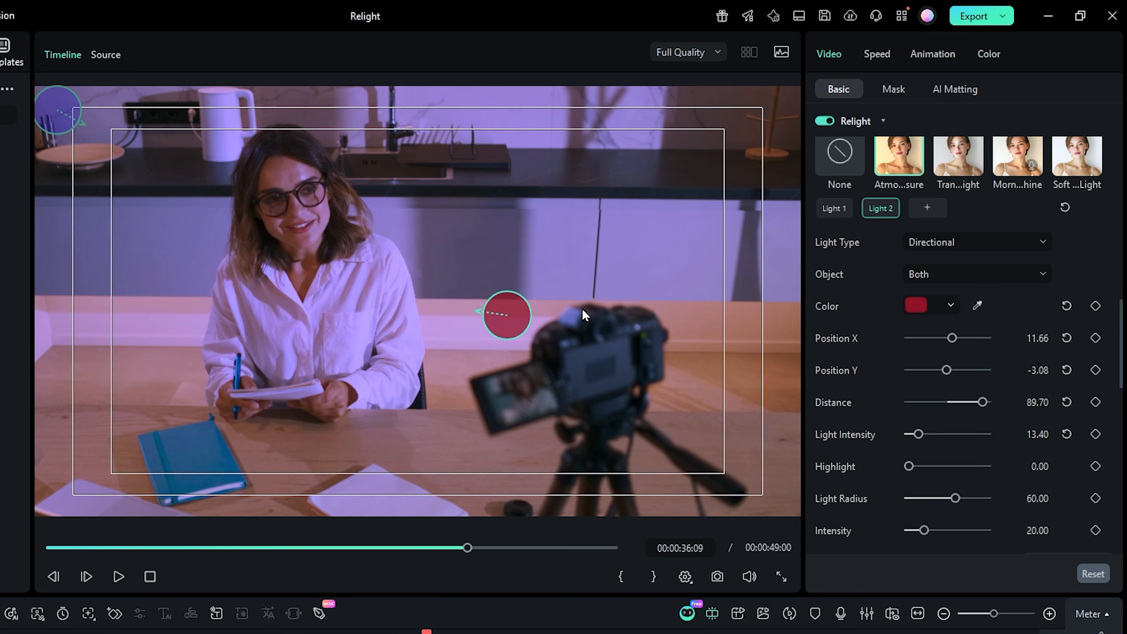
left_click_drag(57, 110, 107, 132)
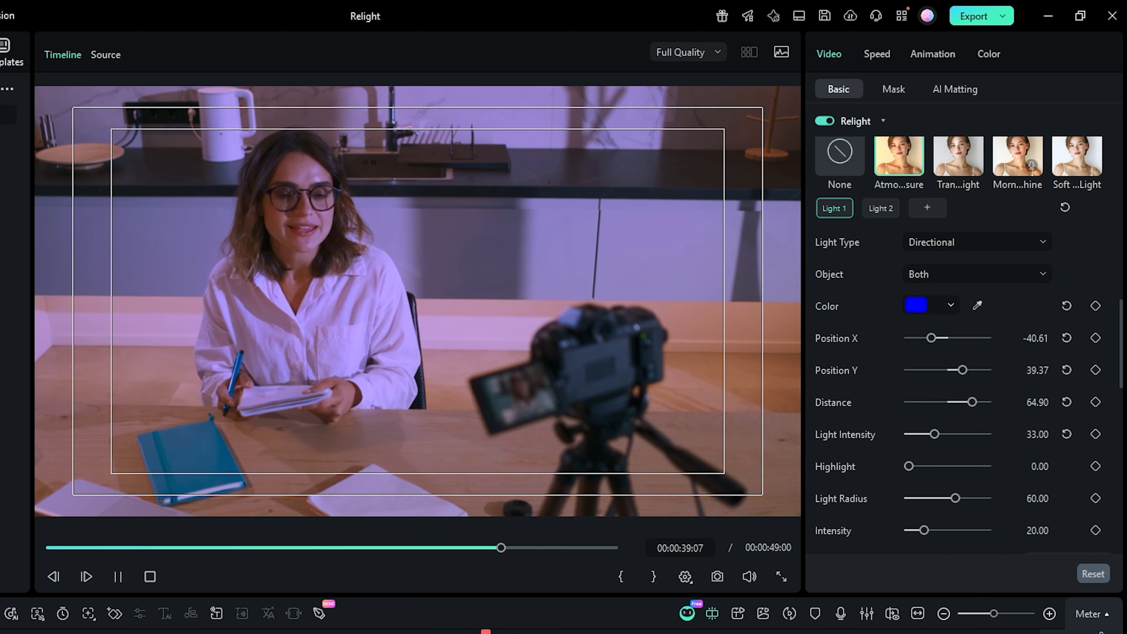
Pause playback, add a third light and color it dark magenta.
key("space")
left_click(928, 208)
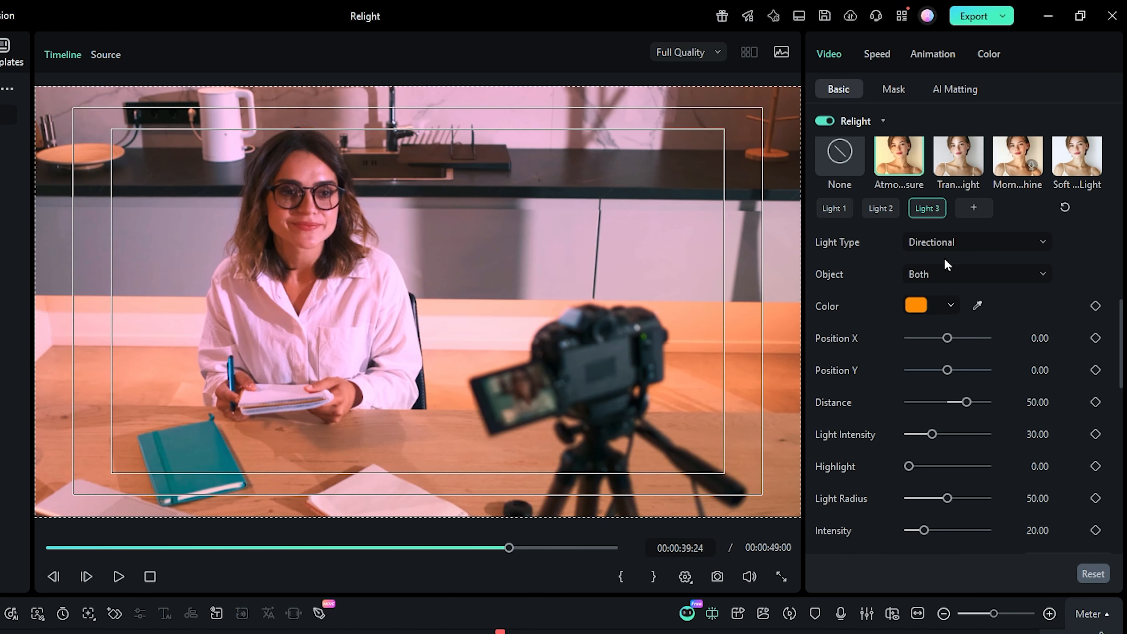
left_click(951, 306)
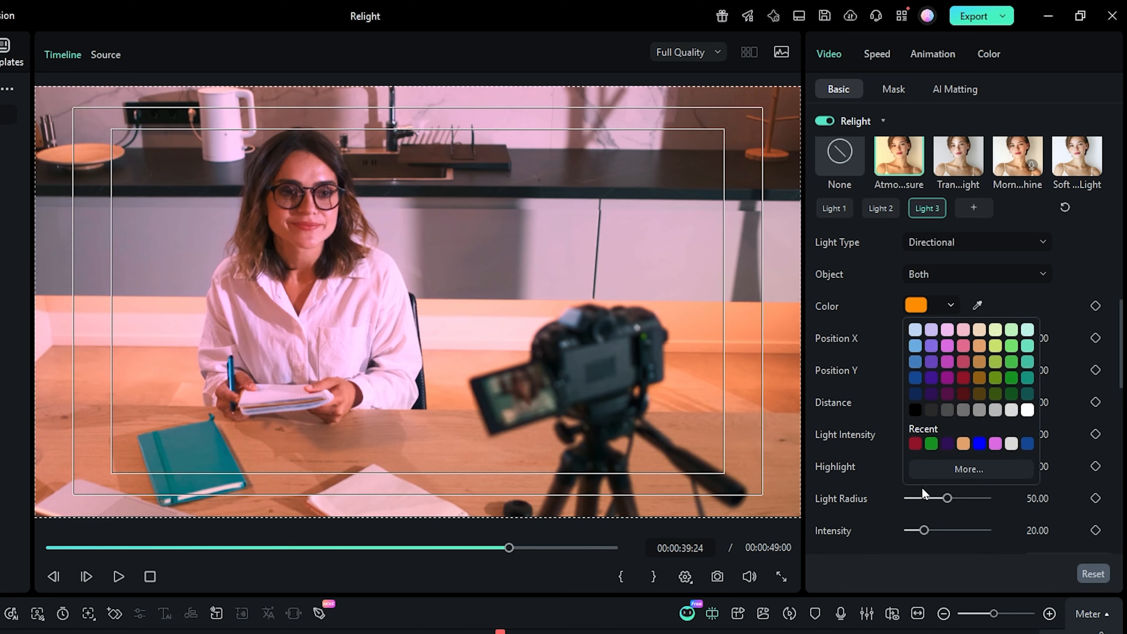
left_click(949, 395)
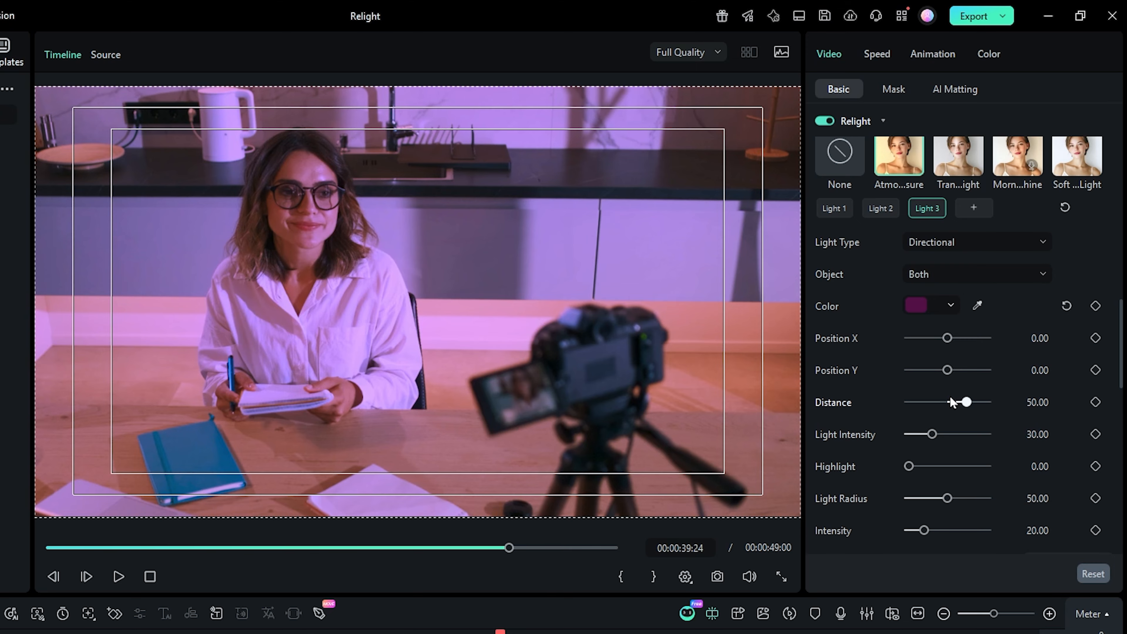
Try light grey, black and light pink as the third light's color.
left_click(955, 305)
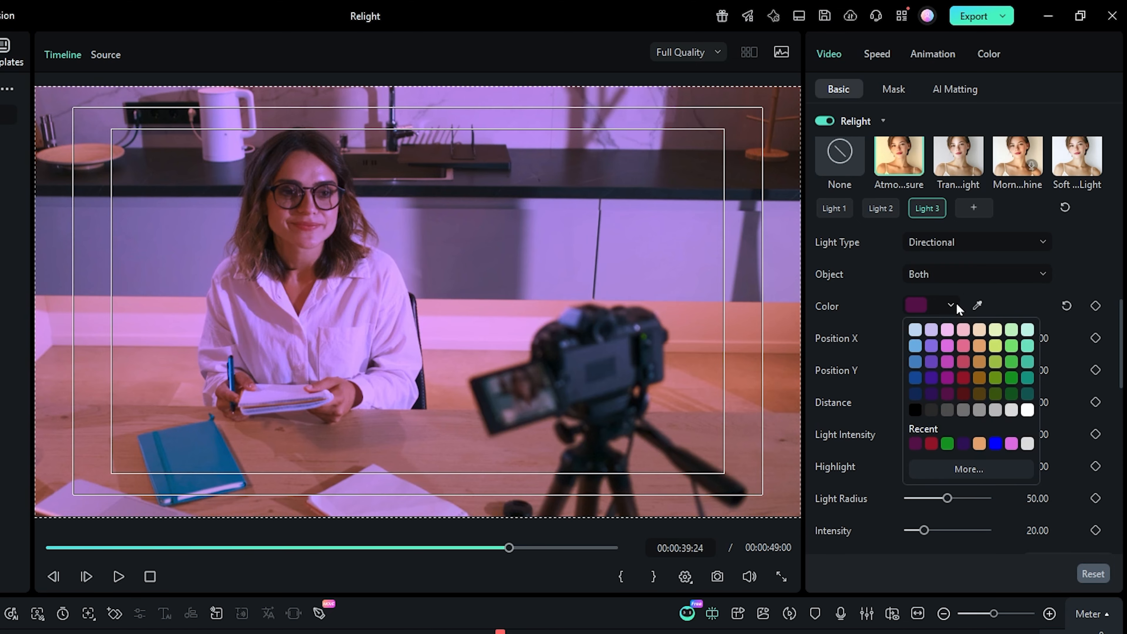
left_click(1025, 446)
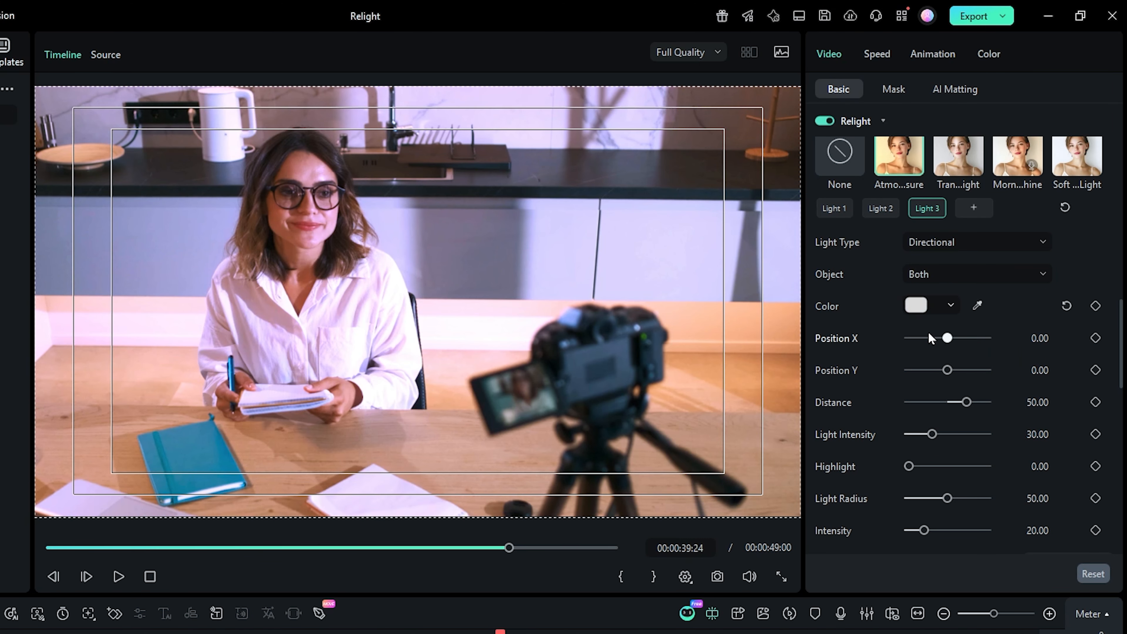
left_click(952, 305)
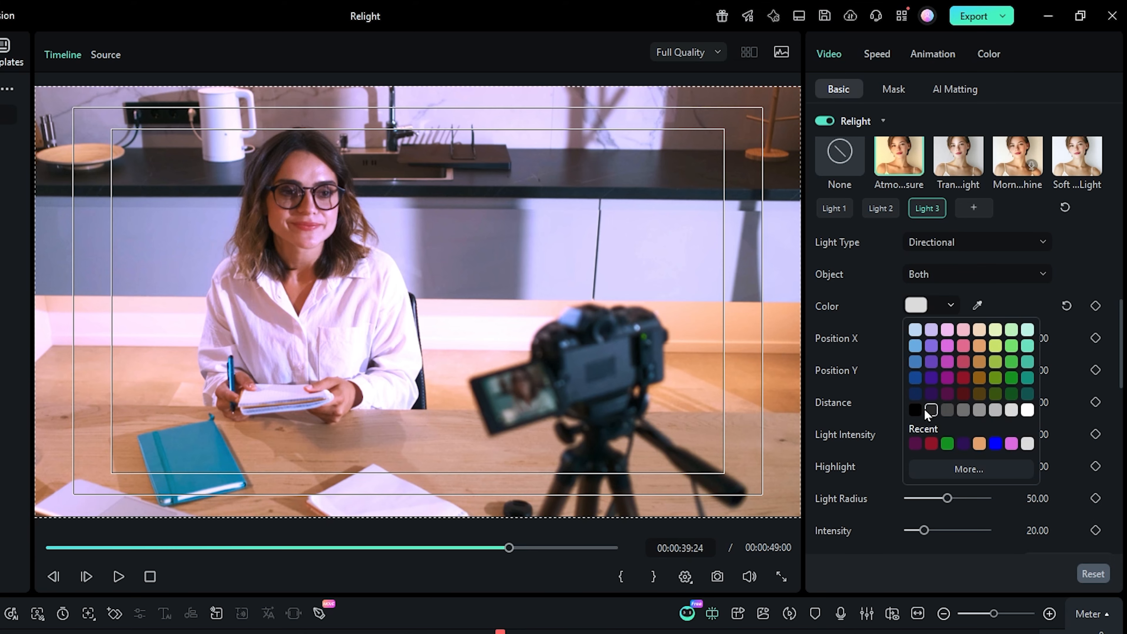
left_click(918, 409)
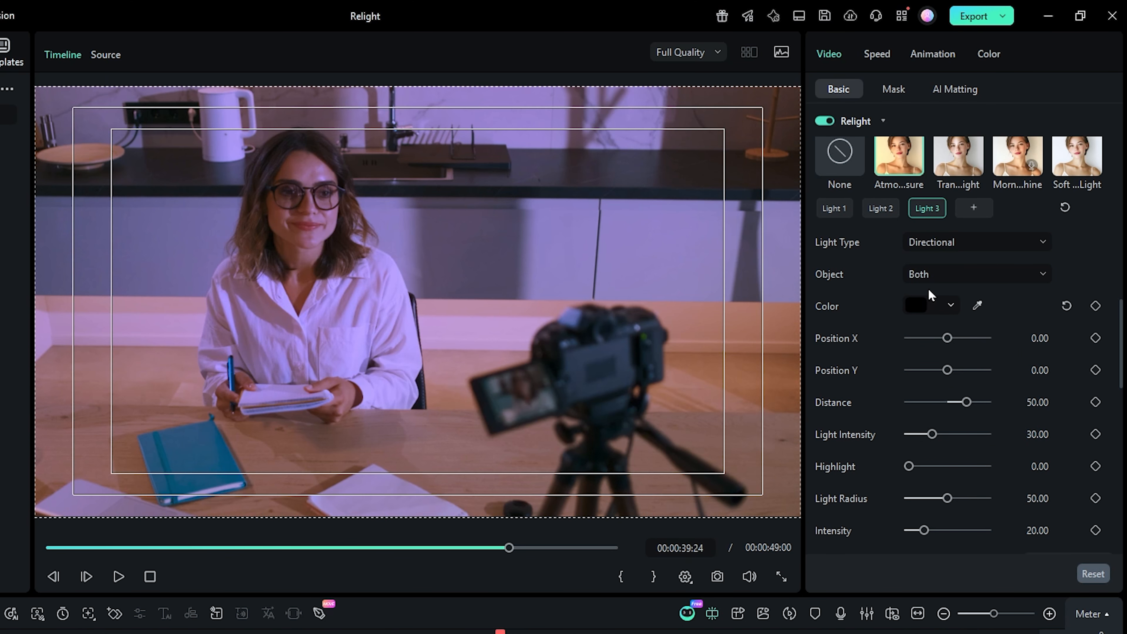
left_click(951, 306)
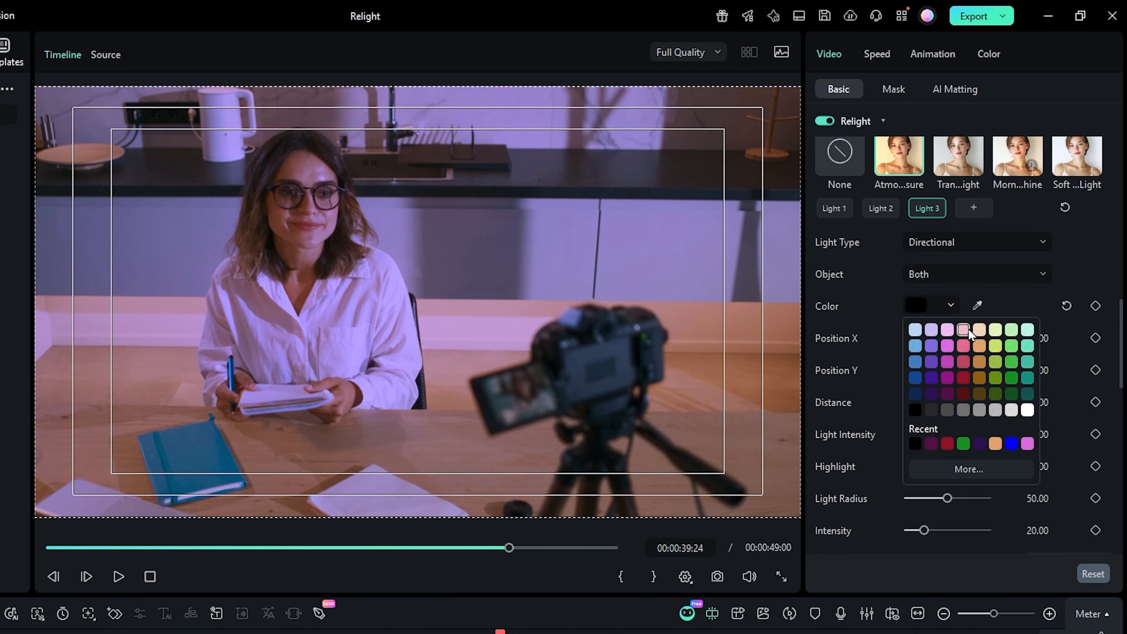
left_click(950, 329)
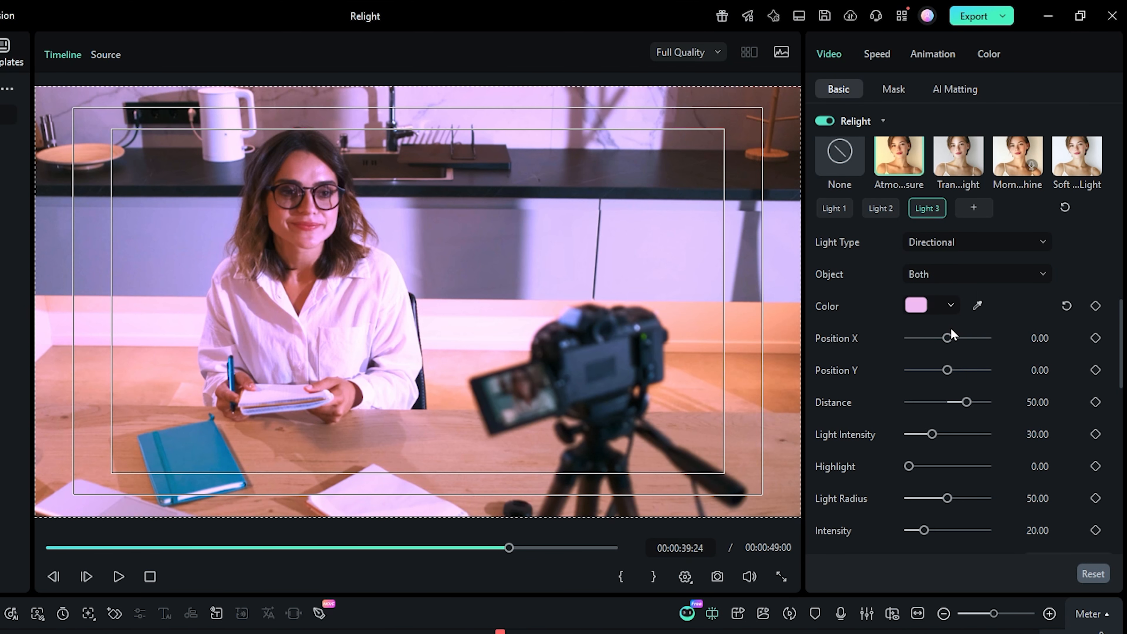
Color the third light dark purple and reduce the Relight Intensity to 4.1.
left_click(951, 306)
left_click(945, 389)
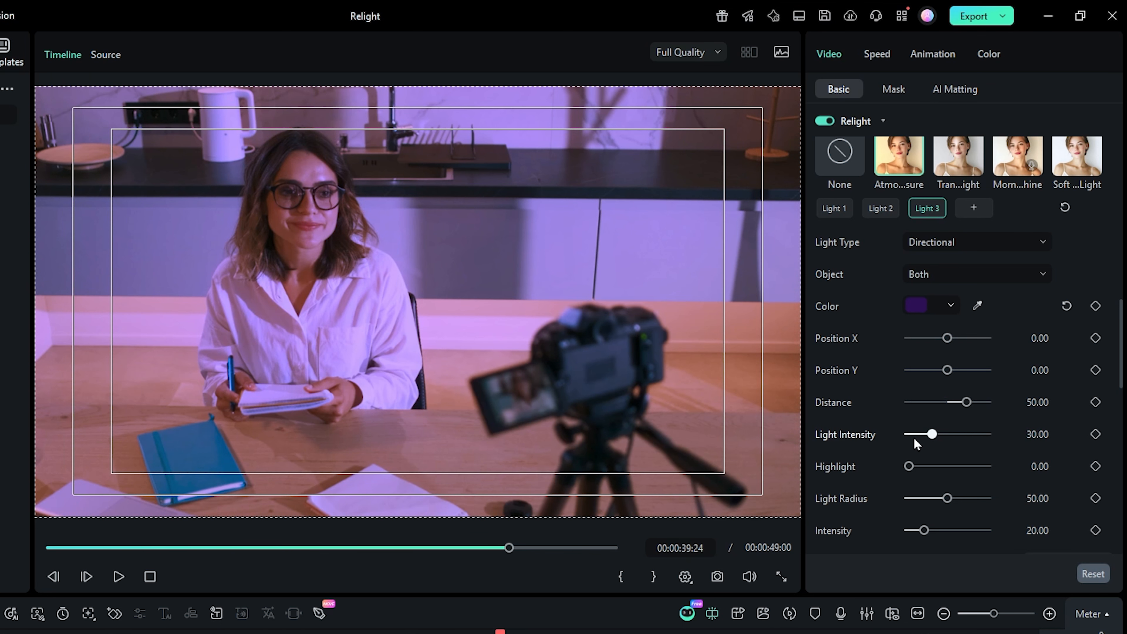
scroll(914, 479, "down", 1)
left_click_drag(924, 496, 912, 497)
Play the woman's clip from near its start to review the lighting.
left_click(414, 630)
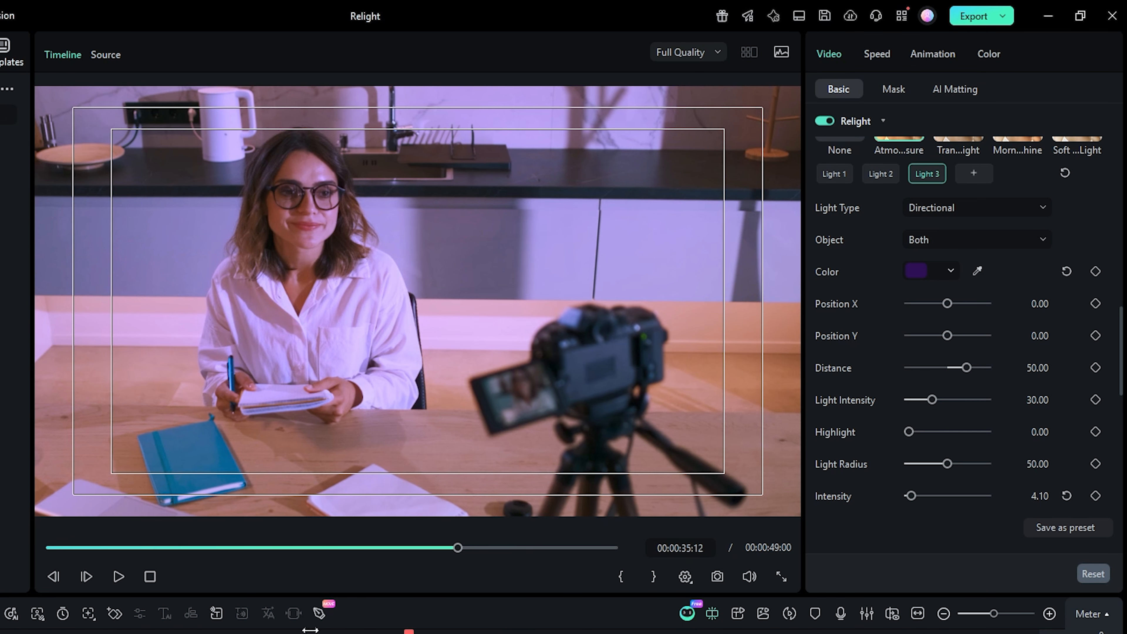
left_click(118, 576)
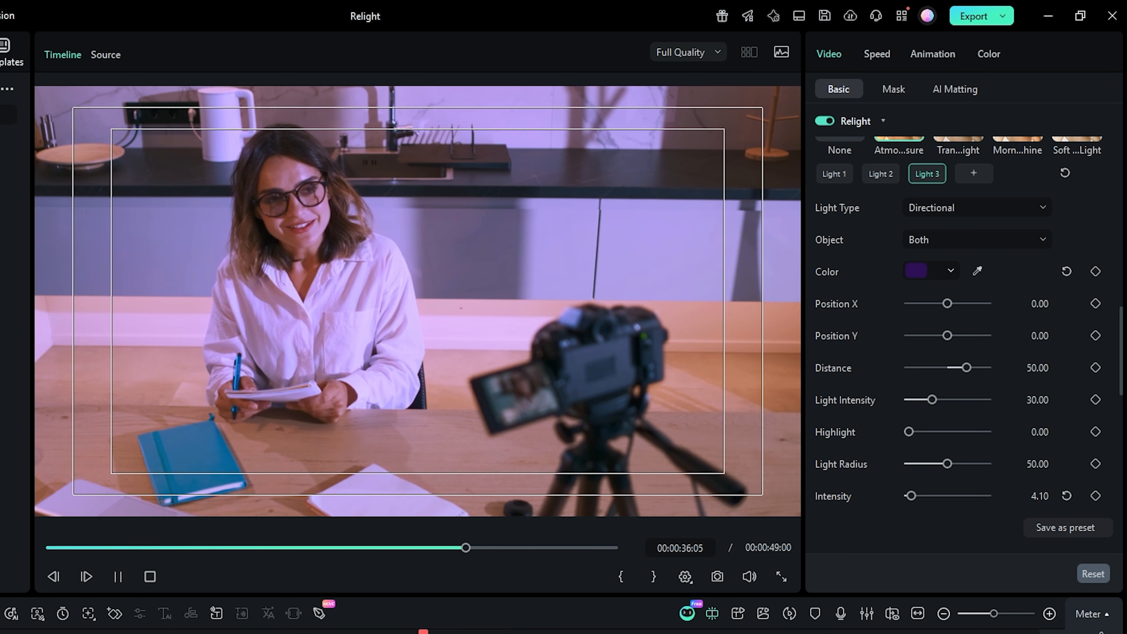
key("space")
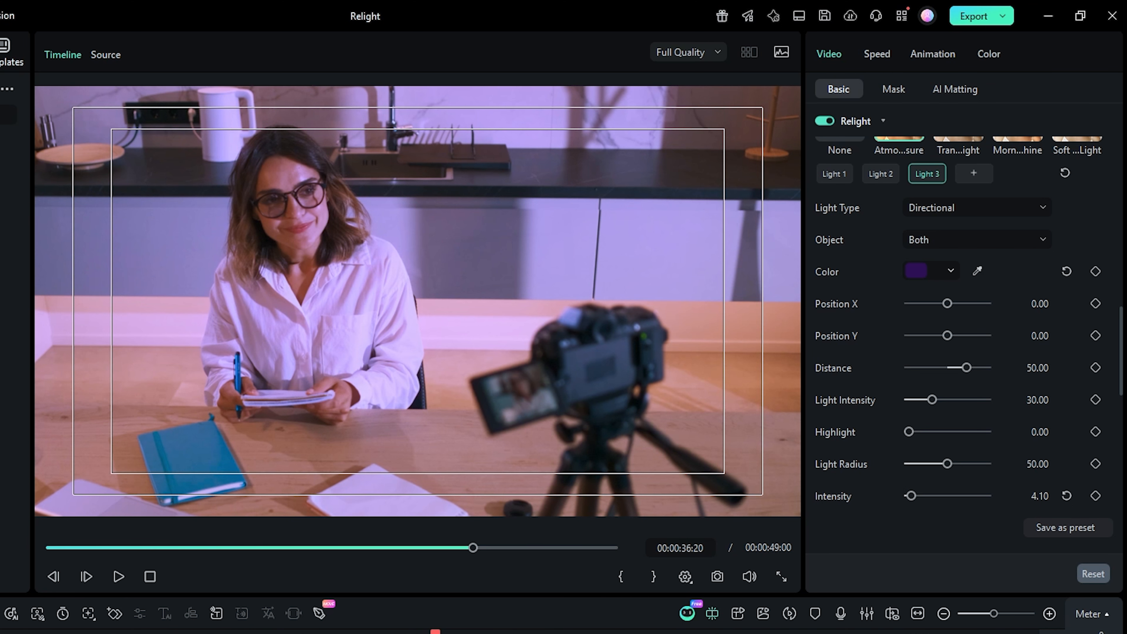
Return to about 00:00:35:13 and apply the first Ambient preset, with red and blue lights, to the woman's clip.
left_click(409, 630)
scroll(914, 337, "up", 8)
scroll(906, 442, "down", 2)
left_click(891, 407)
scroll(970, 402, "down", 3)
left_click(917, 344)
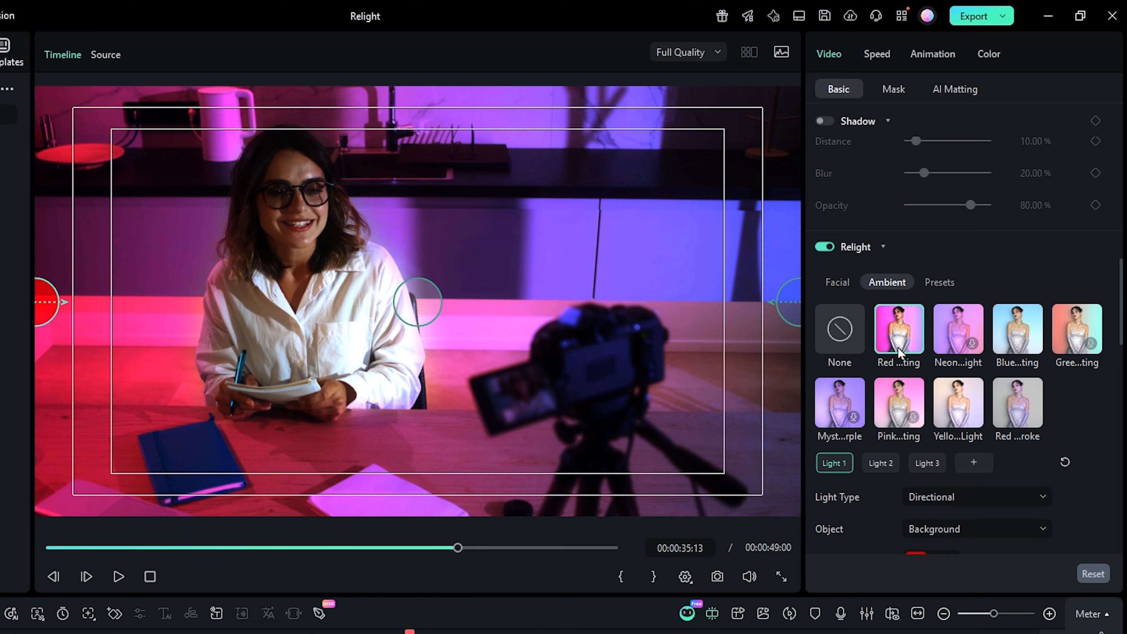
Move the centre light up beside the woman's head, raise the red light at the frame's left edge, and play the clip.
left_click(425, 299)
left_click_drag(425, 298, 384, 155)
left_click_drag(48, 304, 40, 248)
left_click(787, 303)
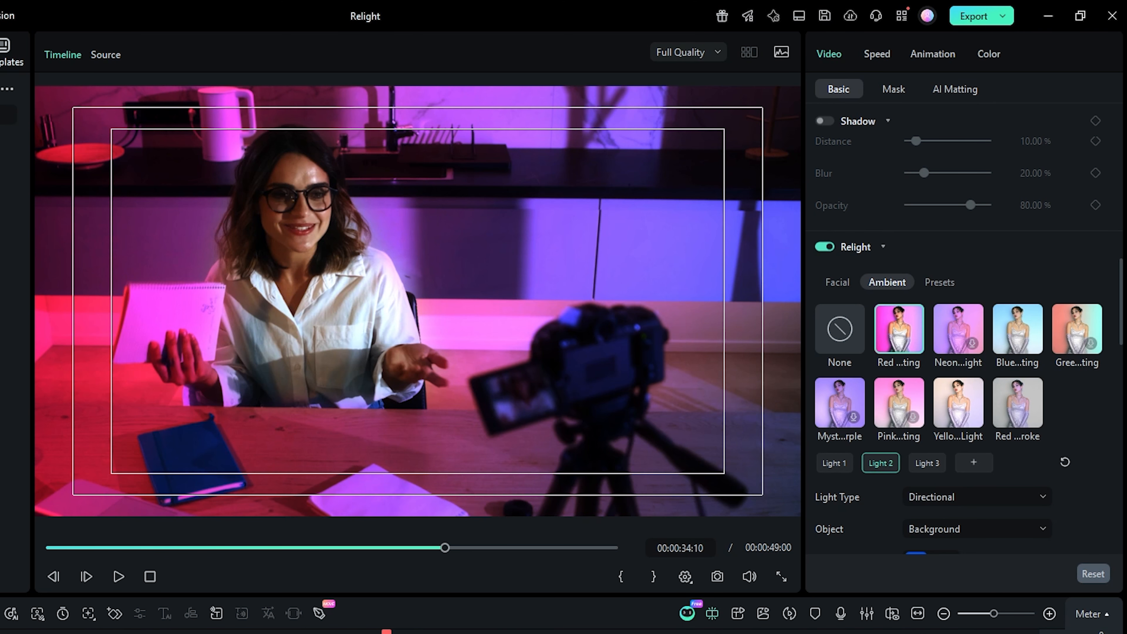
key("space")
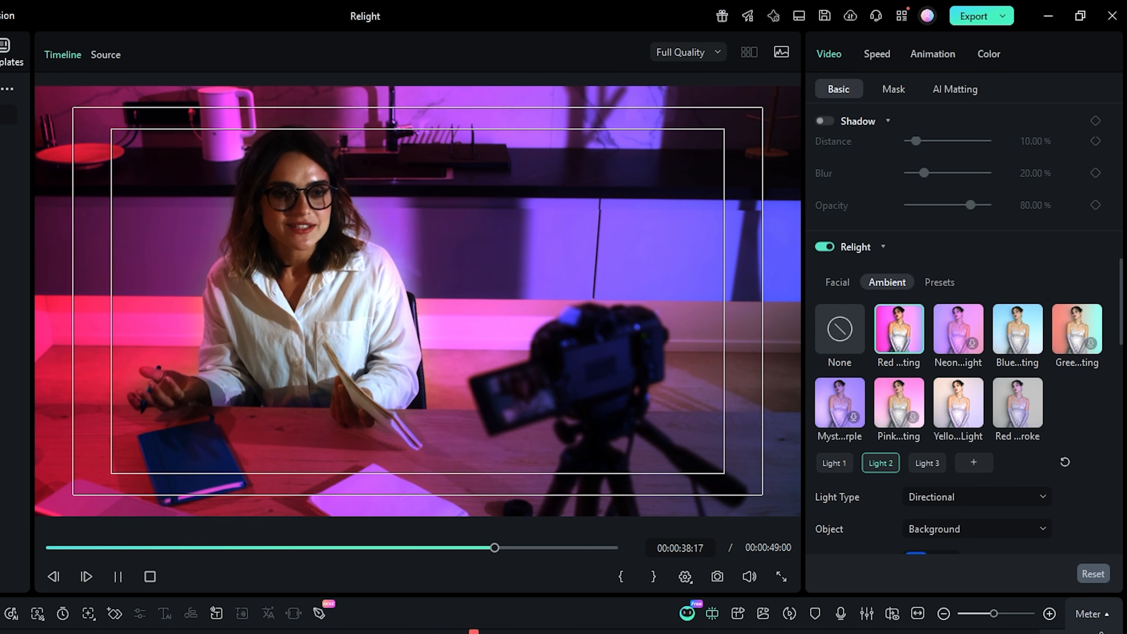
key("space")
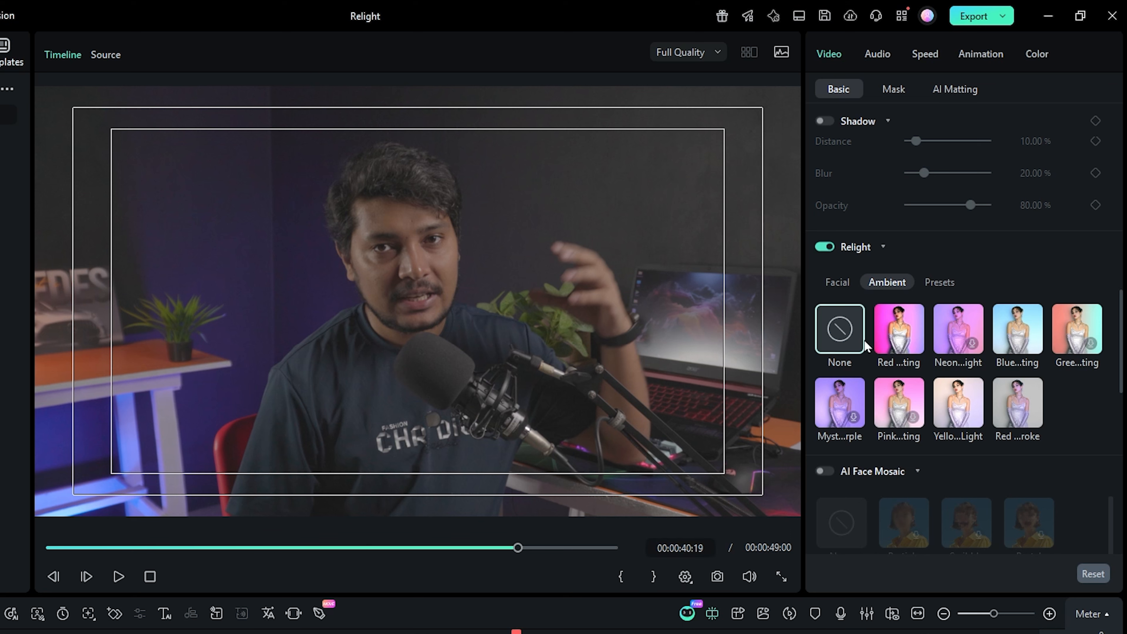
Apply the Facial Soft Light preset to the man's clip and place its light at Position X -27.51, Y 28.45.
left_click(843, 283)
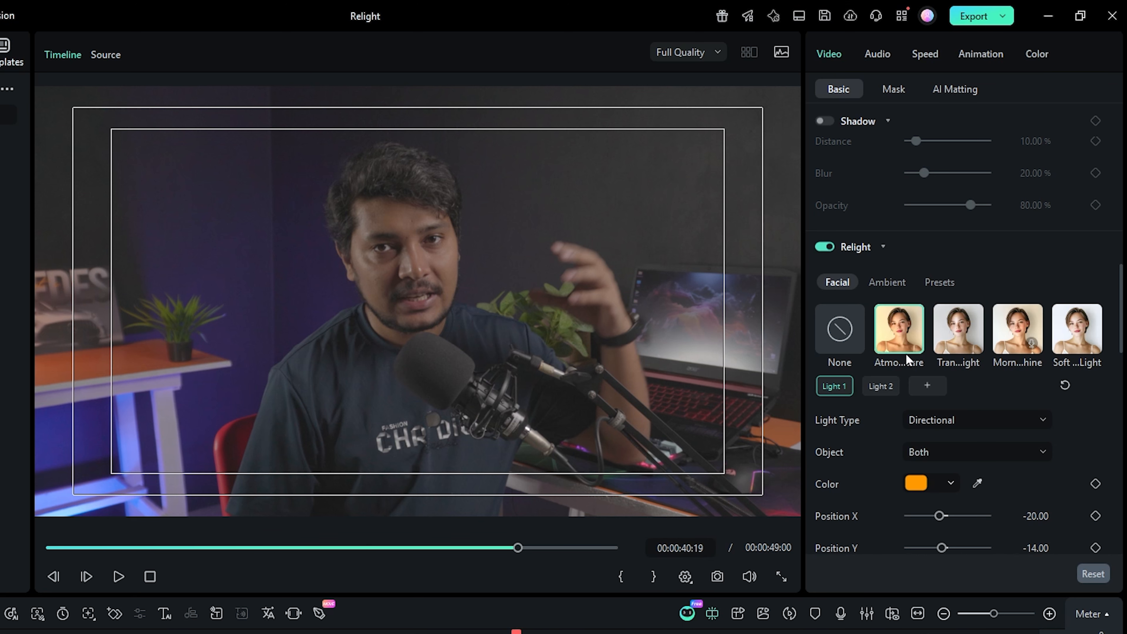
left_click(1066, 341)
left_click_drag(417, 302, 207, 179)
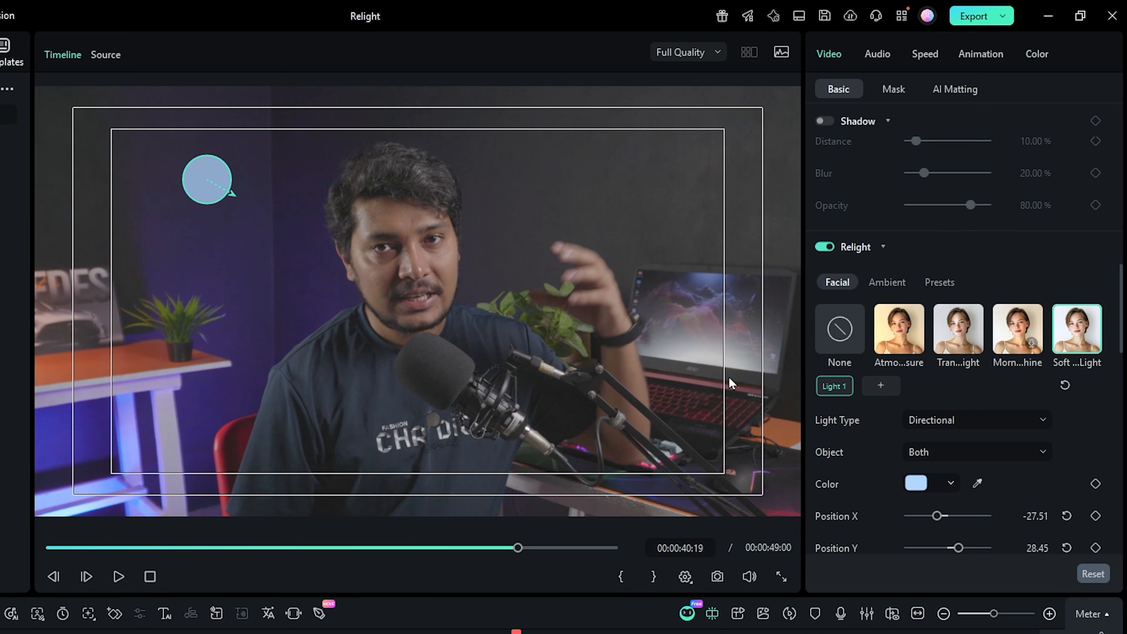
Add an orange second light over the laptop and a dark blue third light at Position X 47.91, Y 45.
left_click(881, 385)
left_click_drag(421, 307, 662, 315)
left_click(927, 386)
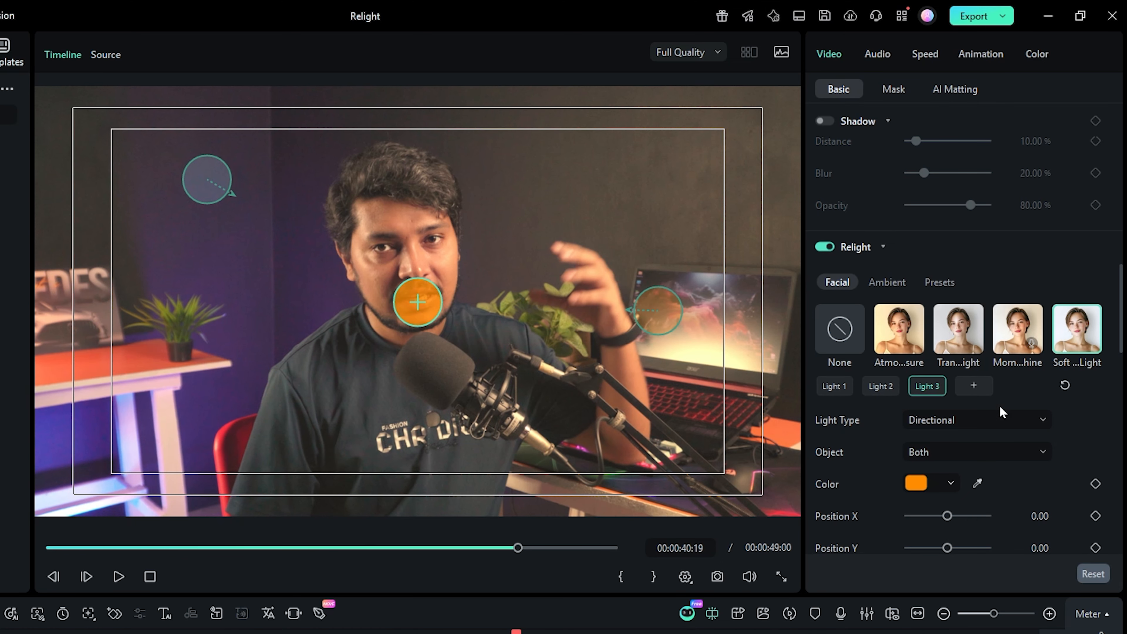
left_click_drag(417, 302, 787, 111)
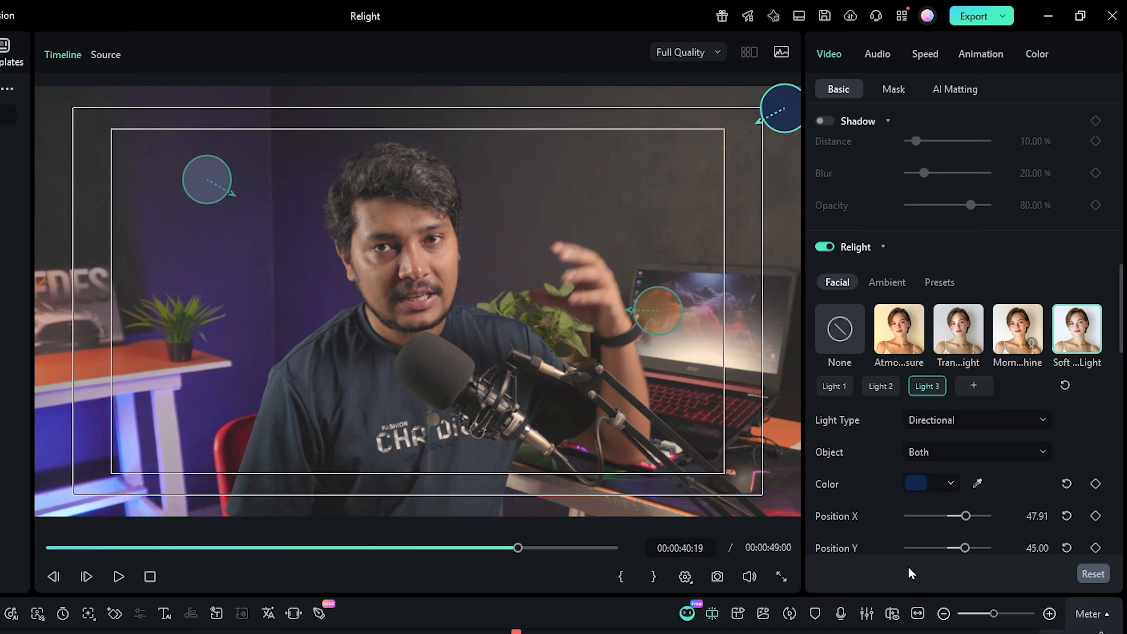
Set the third light's Distance to 85.6, Light Intensity to 54.6 and Highlight to 32, and the Relight Intensity to 62.9.
scroll(968, 473, "down", 3)
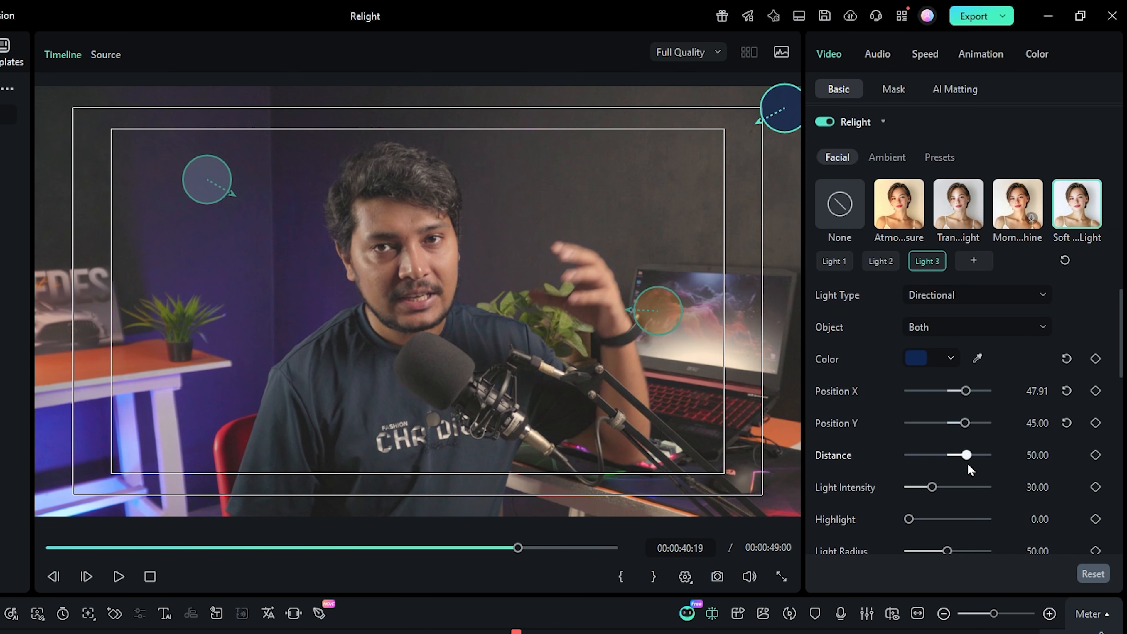
left_click_drag(965, 456, 948, 453)
scroll(982, 473, "down", 1)
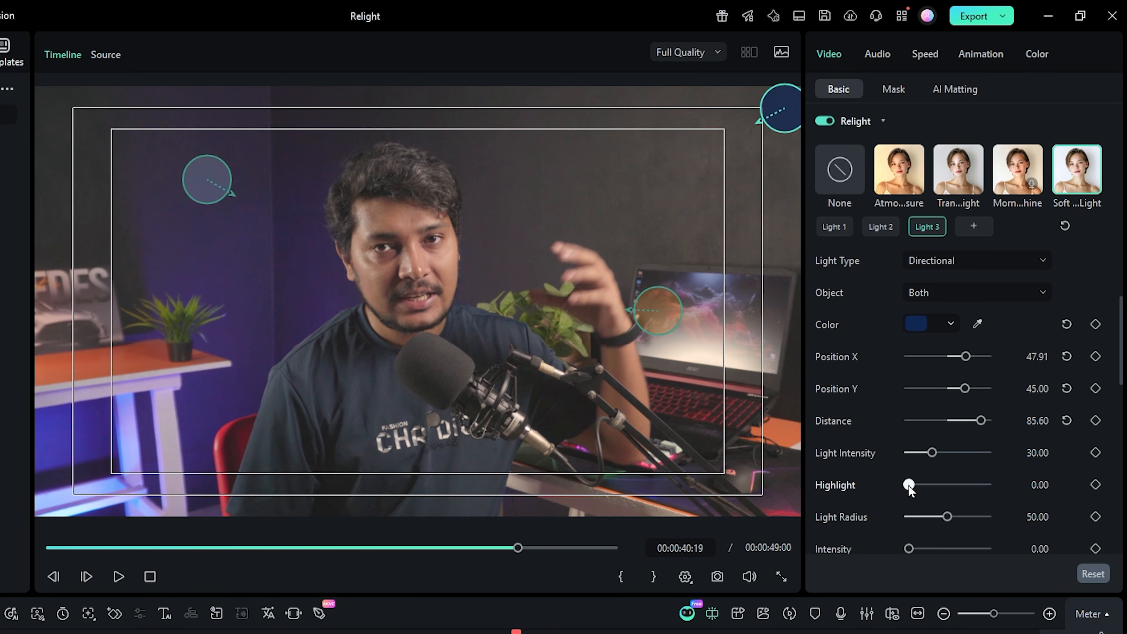
left_click_drag(933, 453, 931, 453)
left_click_drag(954, 515, 958, 514)
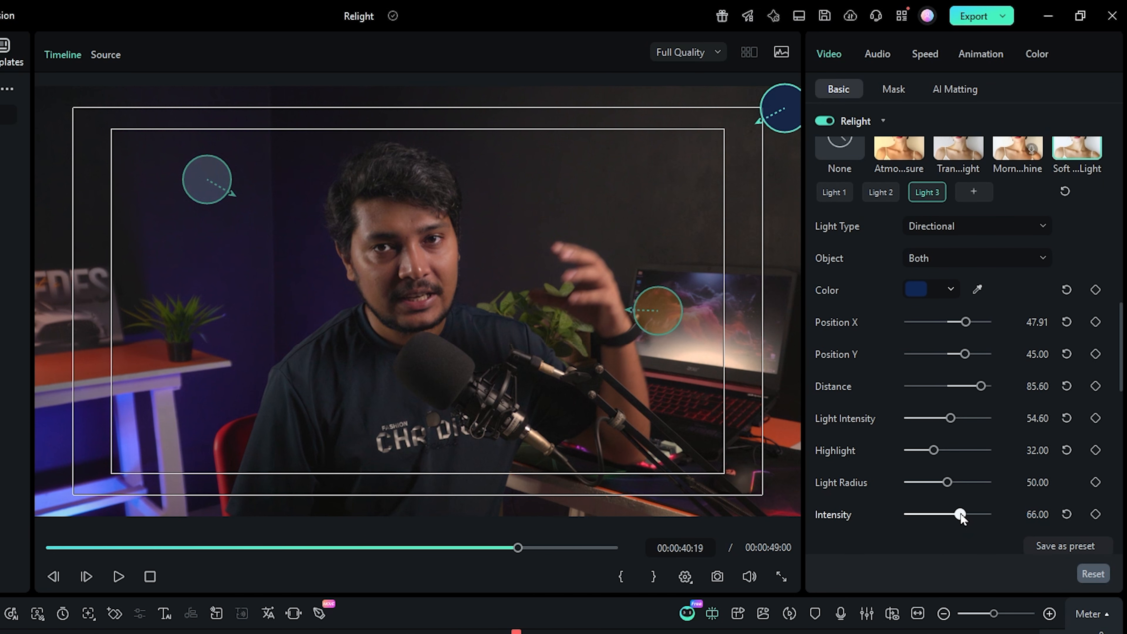
Play the man's clip with Relight on and again with it off to compare the lighting.
key("space")
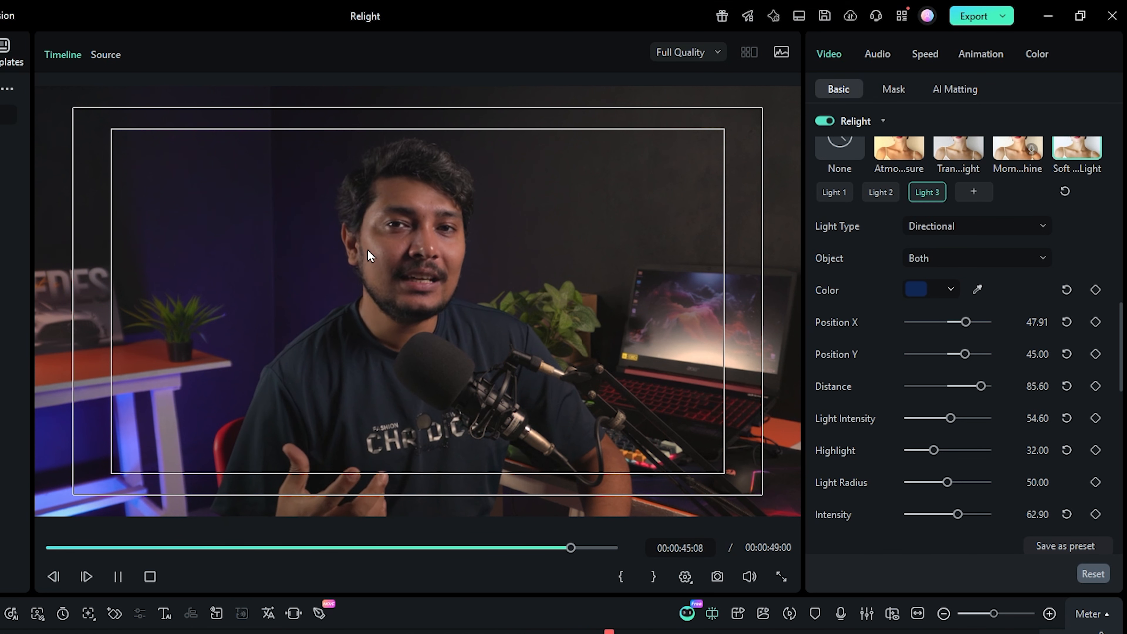
key("space")
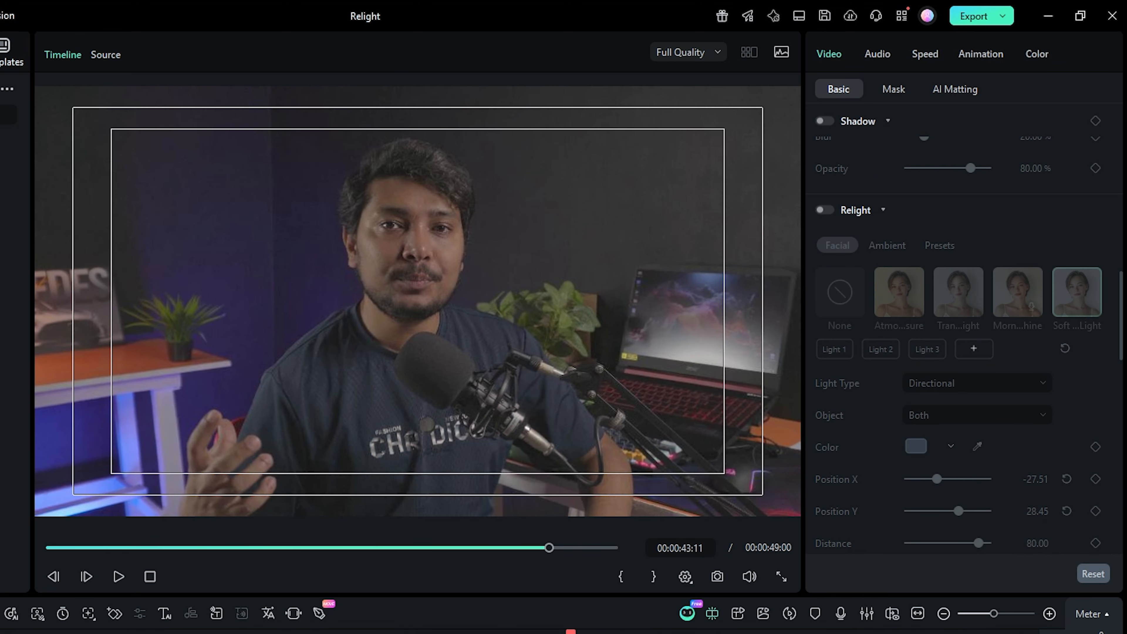
key("space")
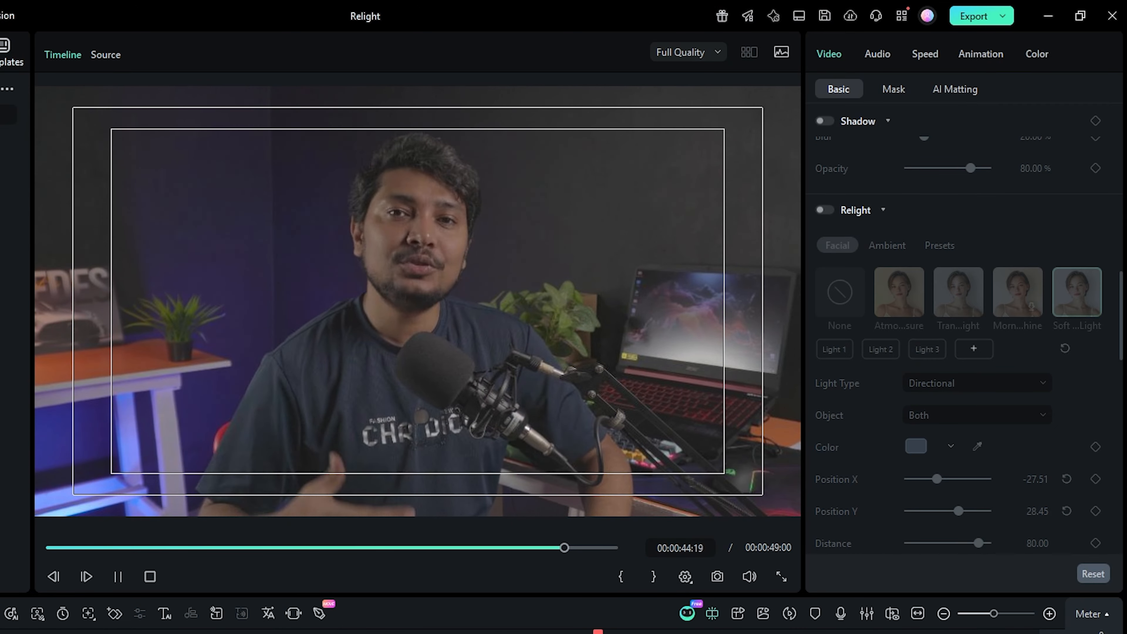
key("space")
key("space")
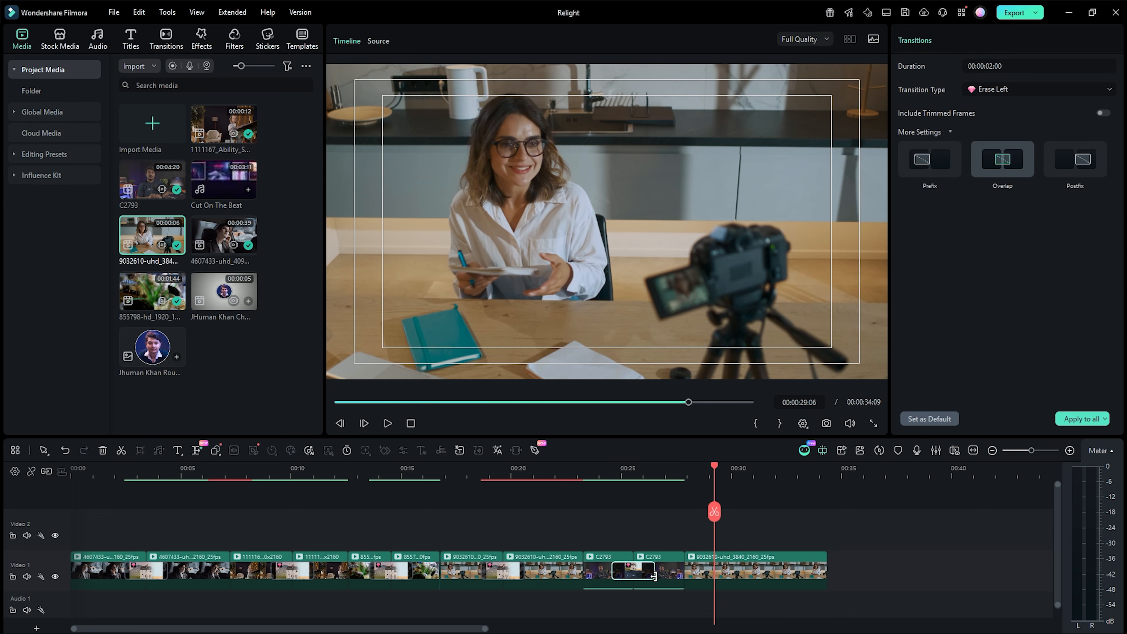
Enable Relight on the woman's kitchen clip at 00:00:29:15.
left_click(677, 579)
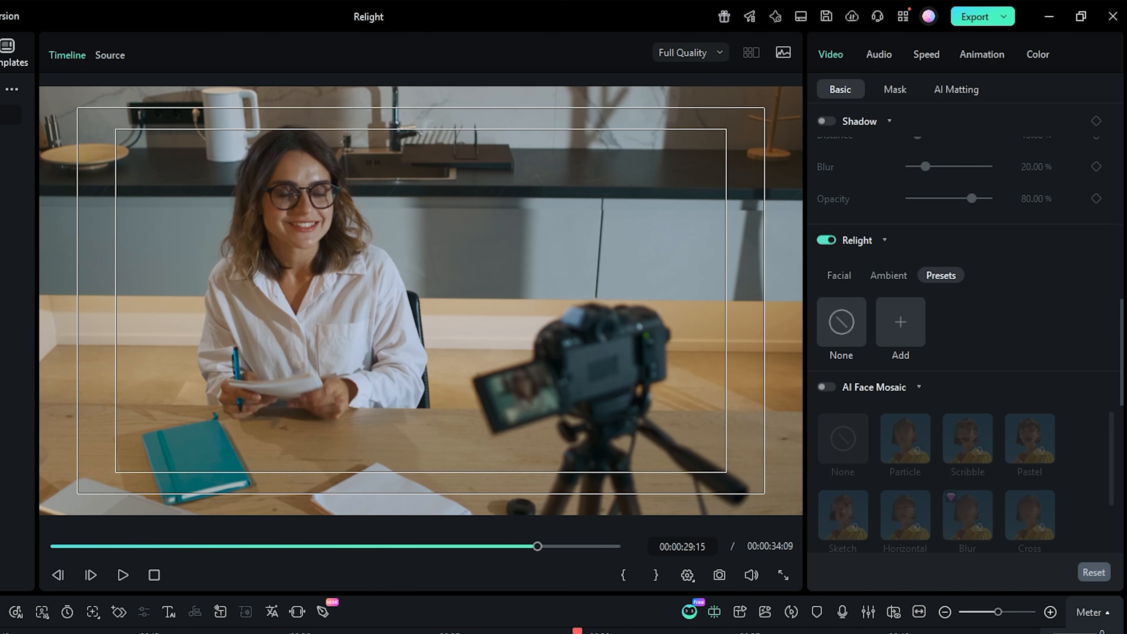
left_click(826, 240)
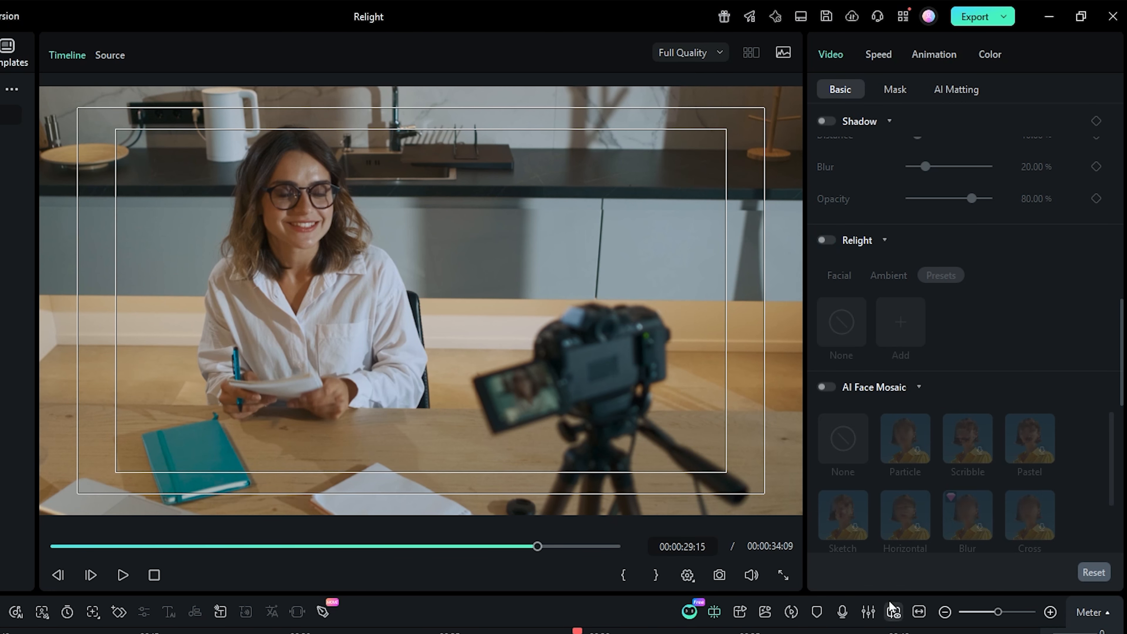
left_click(827, 240)
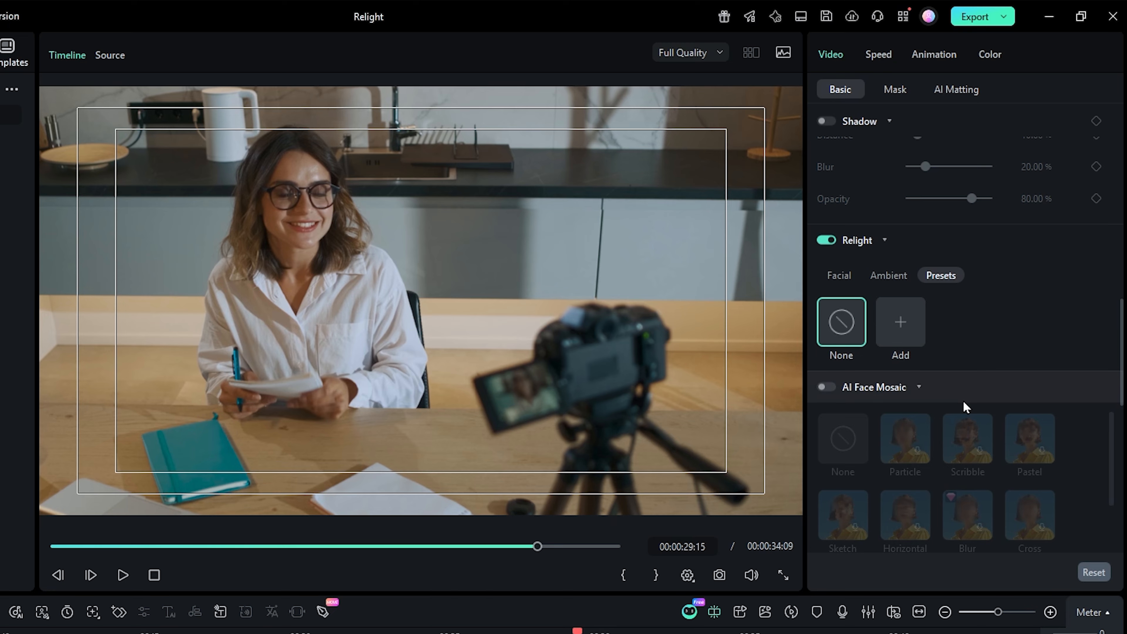
Create a custom Relight preset and place its orange light in the picture's upper-left corner, at Position X -49.37, Y 46.30.
left_click(864, 283)
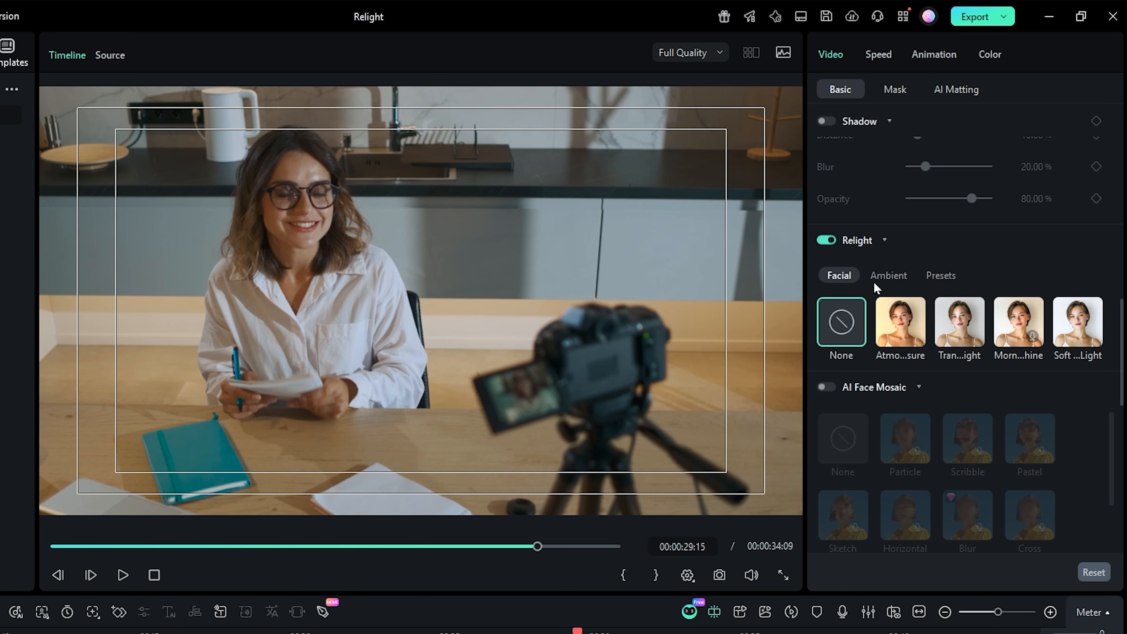
left_click(890, 275)
left_click(959, 272)
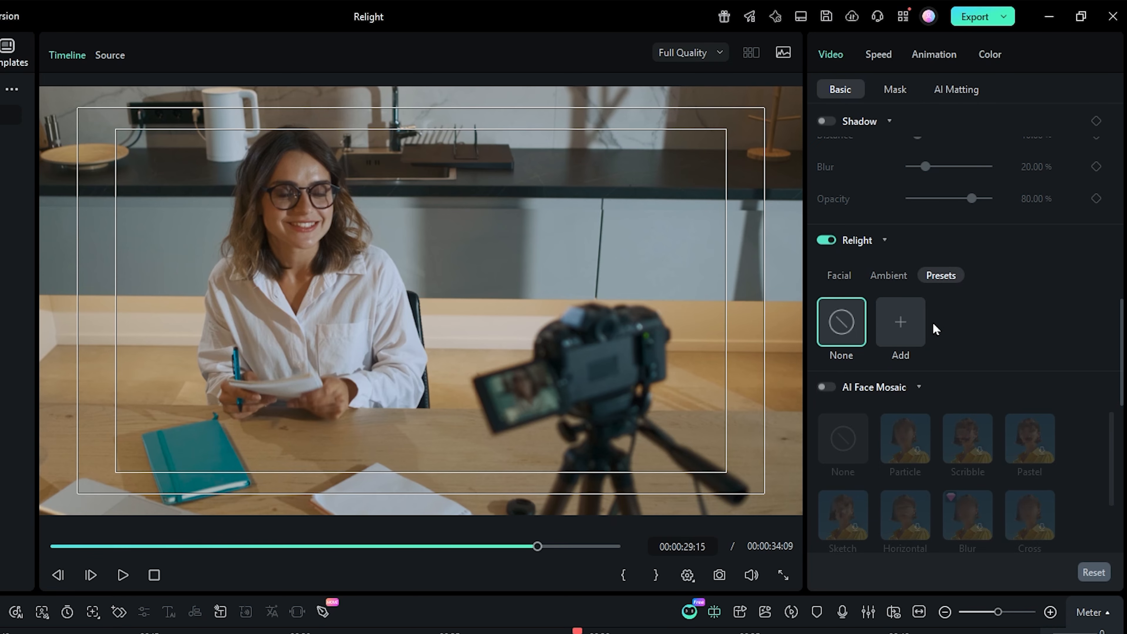
left_click(901, 322)
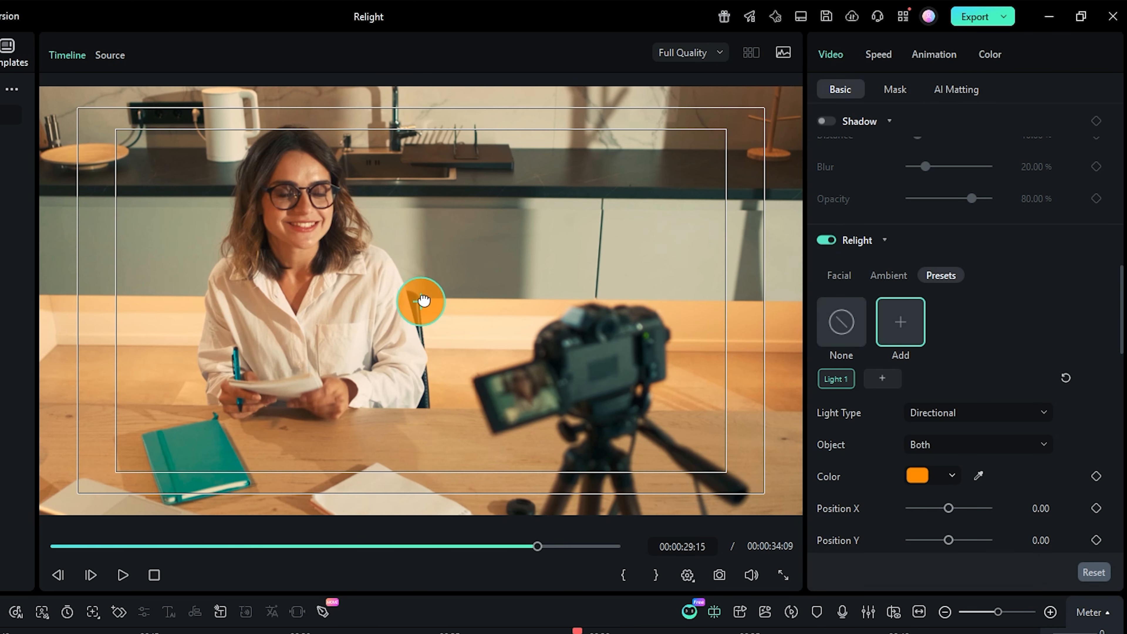
left_click_drag(423, 301, 52, 103)
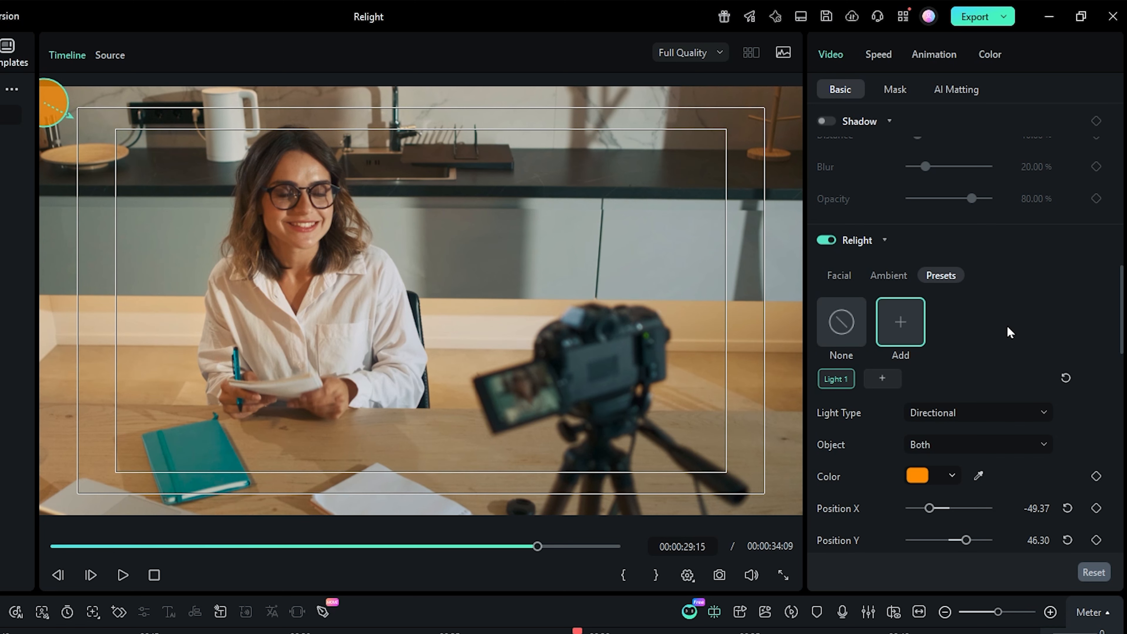
Add a second light to the custom preset, color it dark blue and place it at Position X 41.32, Y -30.13.
scroll(1007, 335, "down", 1)
left_click(884, 347)
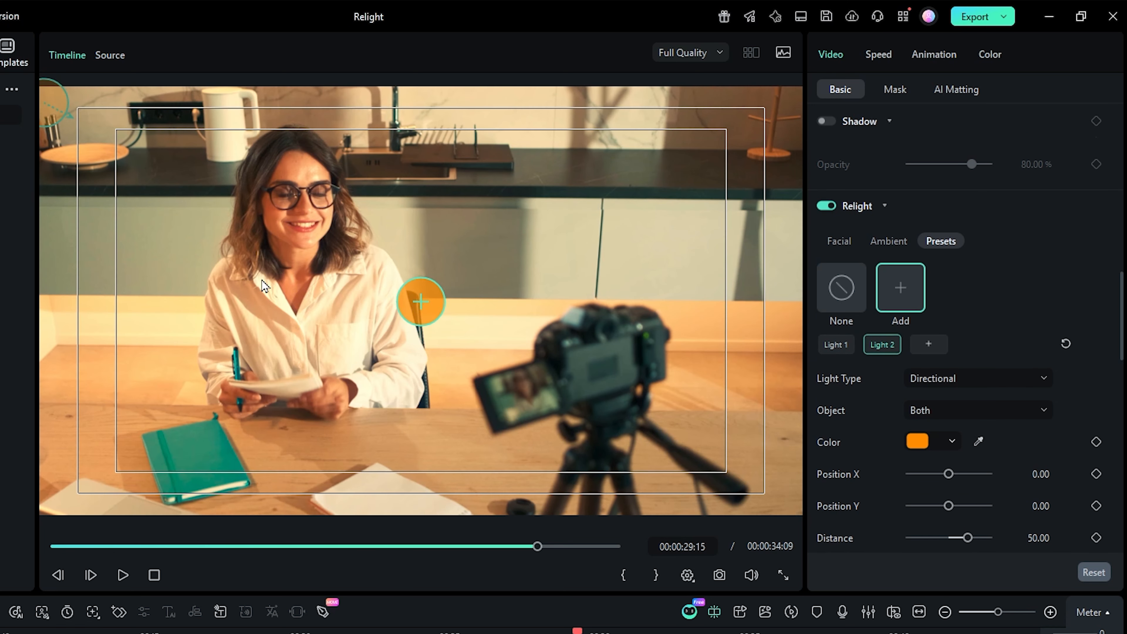
left_click(919, 441)
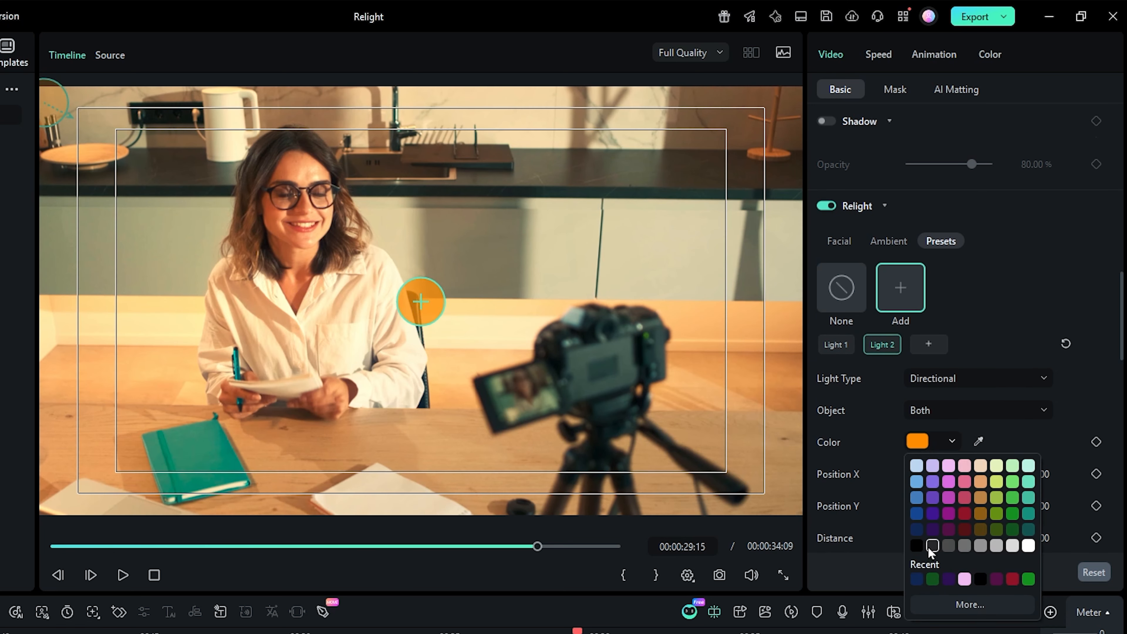
left_click(916, 529)
left_click_drag(422, 314, 537, 355)
left_click_drag(538, 313, 735, 431)
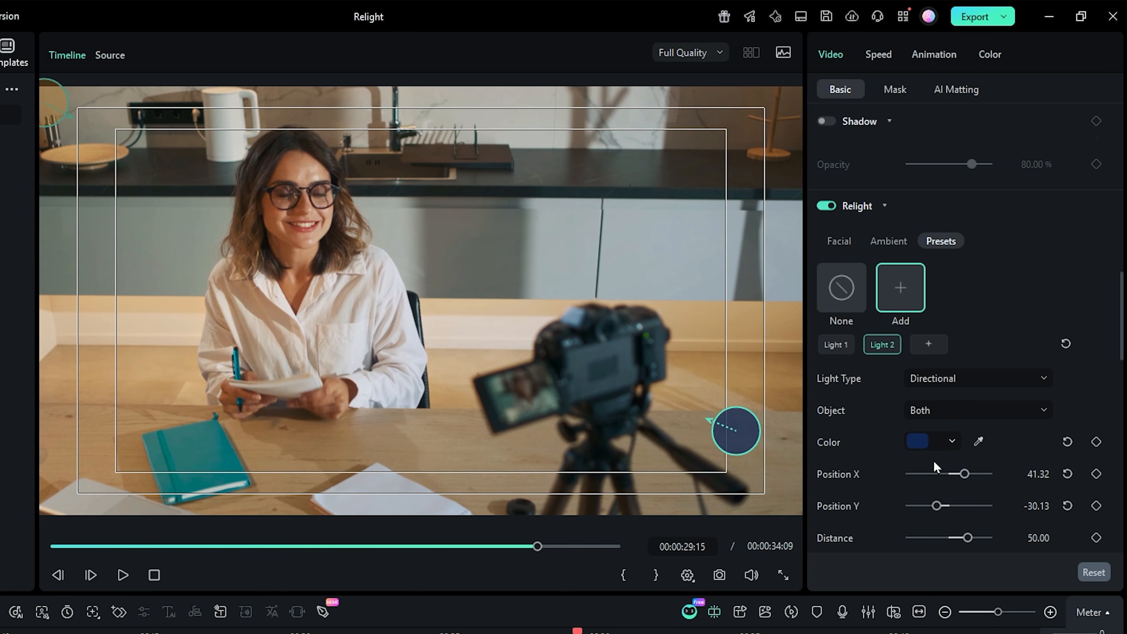
Set the second light's Distance to 100, Light Intensity to 44.3, Highlight to 29.9 and Light Radius to 41.2, with Relight Intensity 5.2.
scroll(930, 465, "down", 5)
left_click_drag(928, 393, 941, 362)
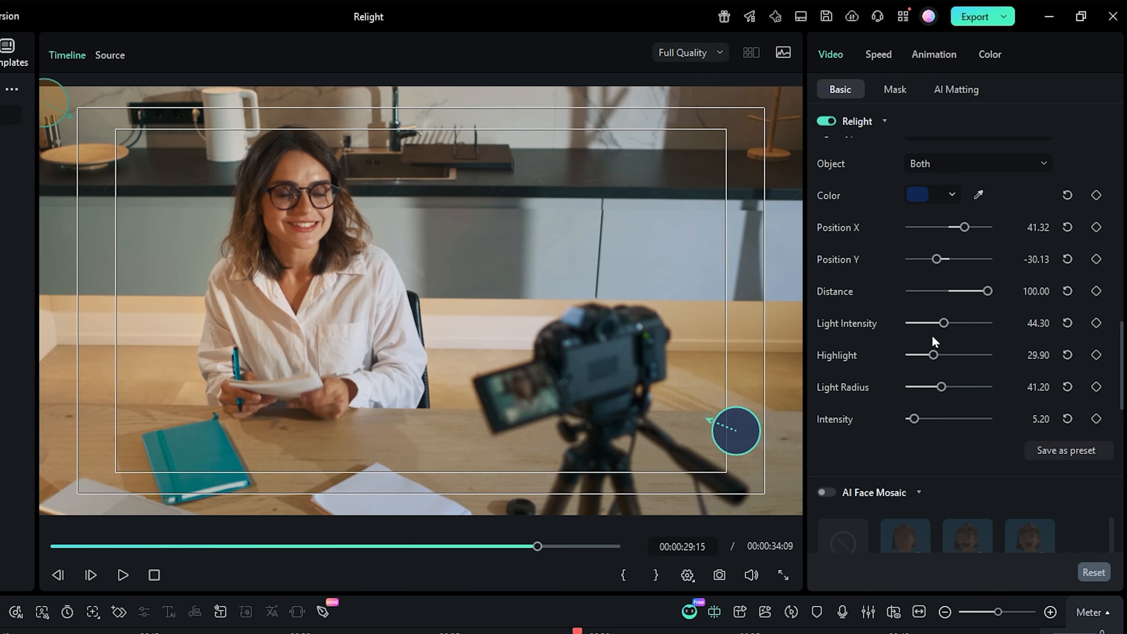
Save the two-light setup as a preset named Warm+Cold.
left_click(1059, 455)
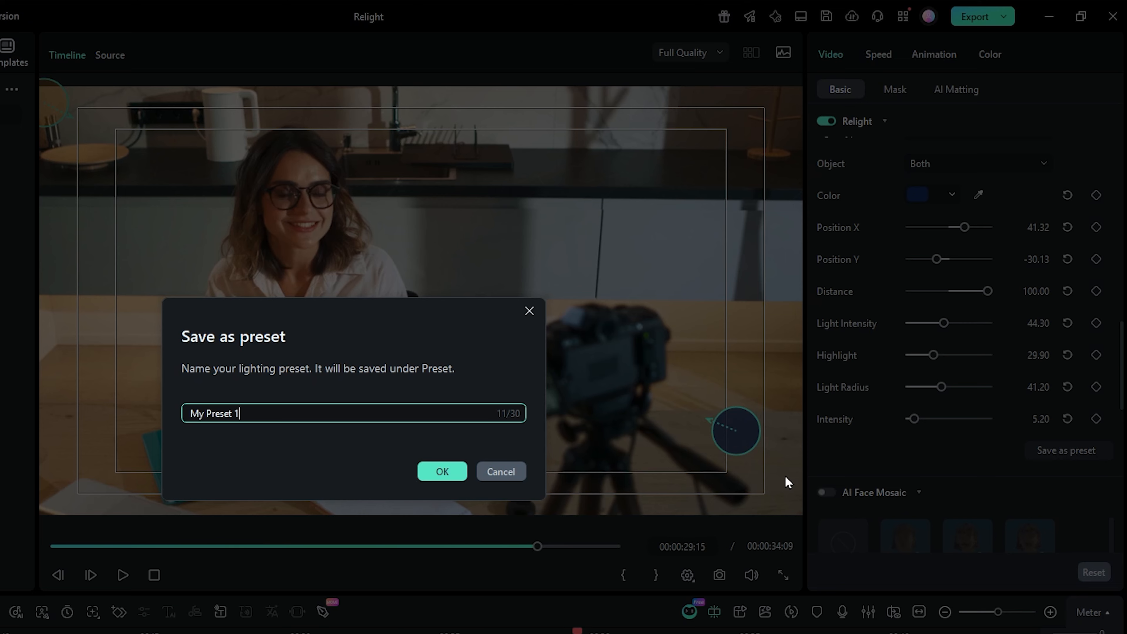
triple_click(278, 407)
type("Warm+Cold")
left_click(442, 470)
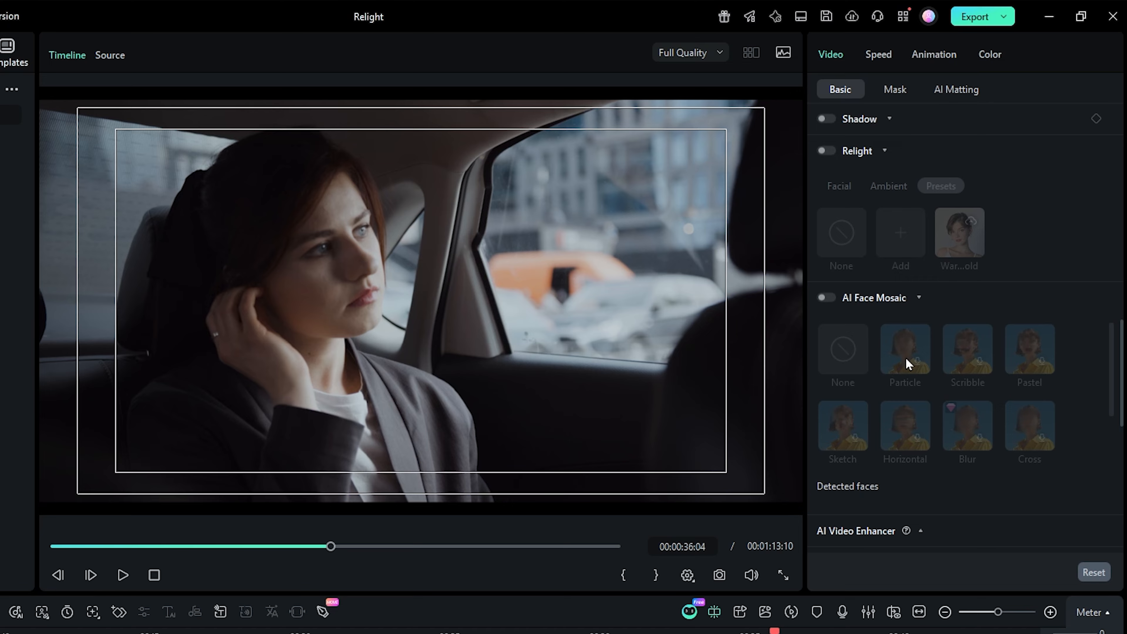
Enable Relight on the car clip, apply the saved Warm+Cold preset and check the processing task's progress.
left_click(826, 151)
left_click(979, 243)
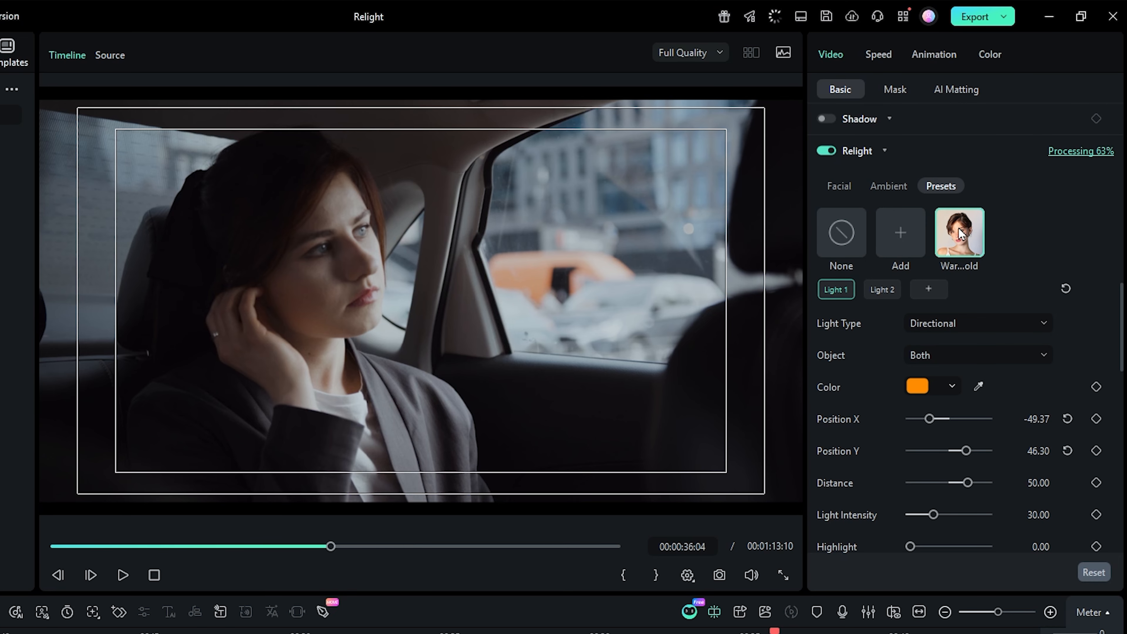
left_click(775, 16)
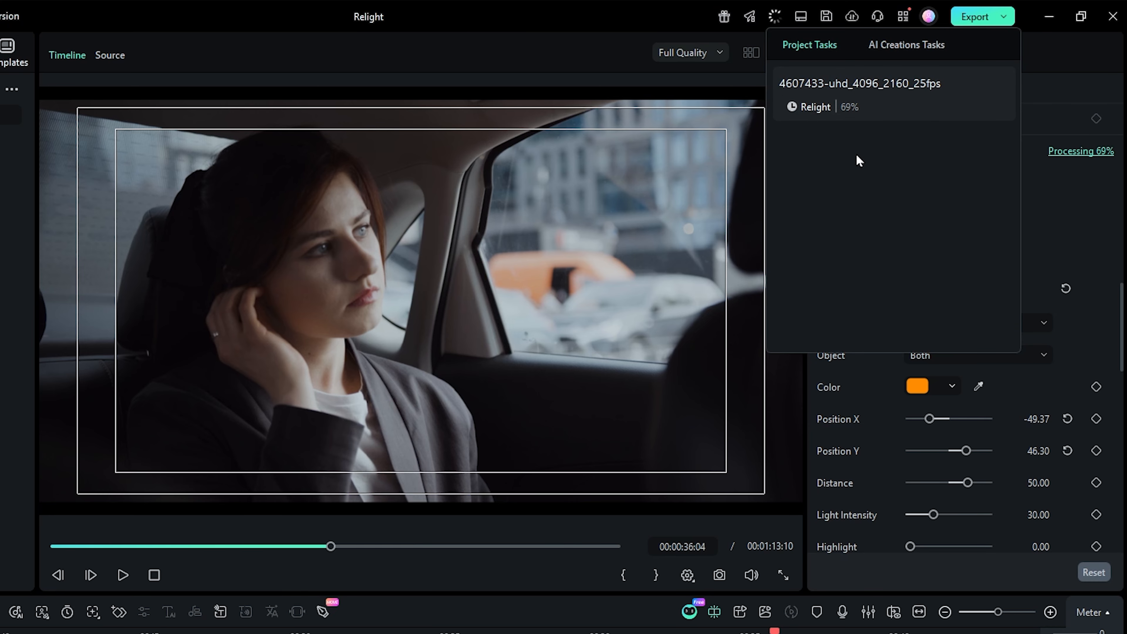
left_click(1049, 233)
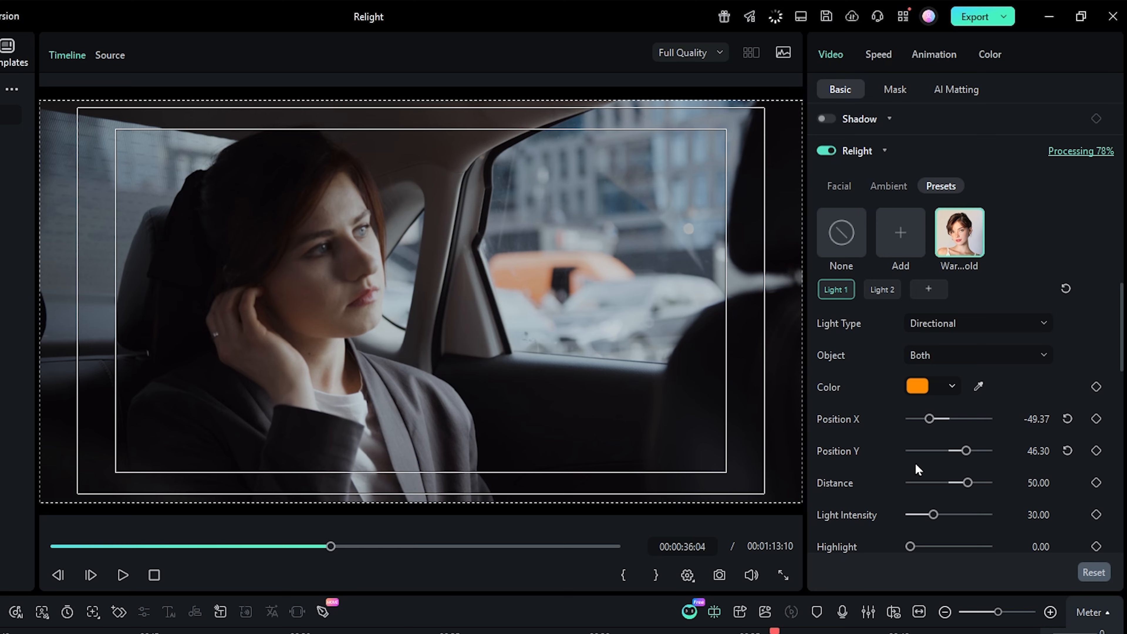
Examine the car clip's Relight settings and its preview without the light handles.
scroll(921, 464, "down", 3)
scroll(919, 464, "up", 1)
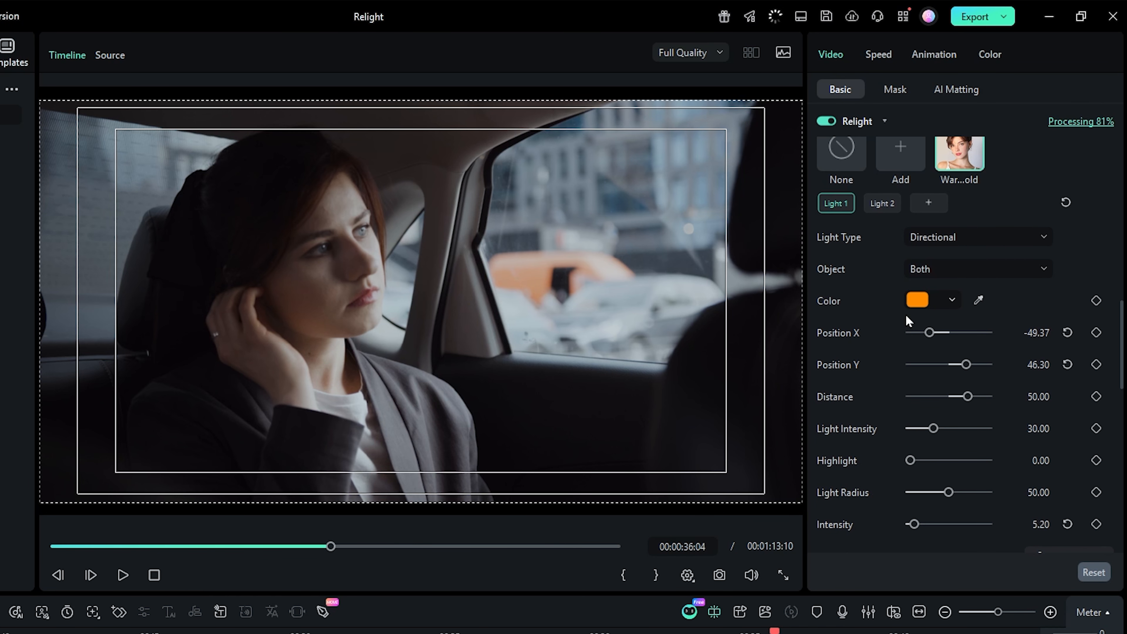
scroll(907, 399, "down", 1)
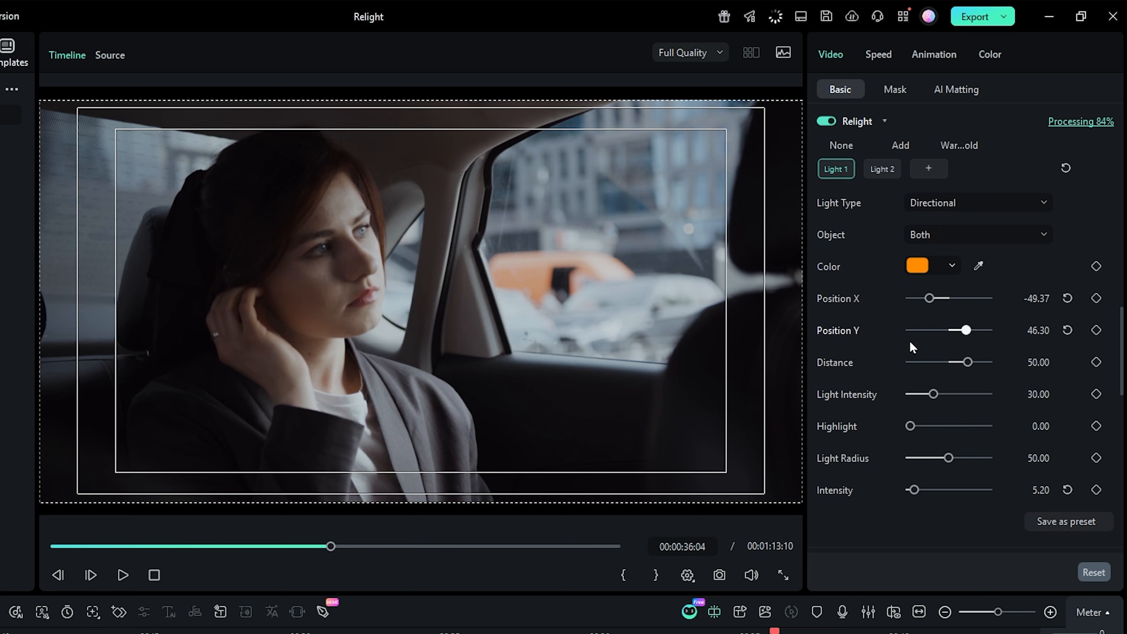
scroll(905, 353, "up", 4)
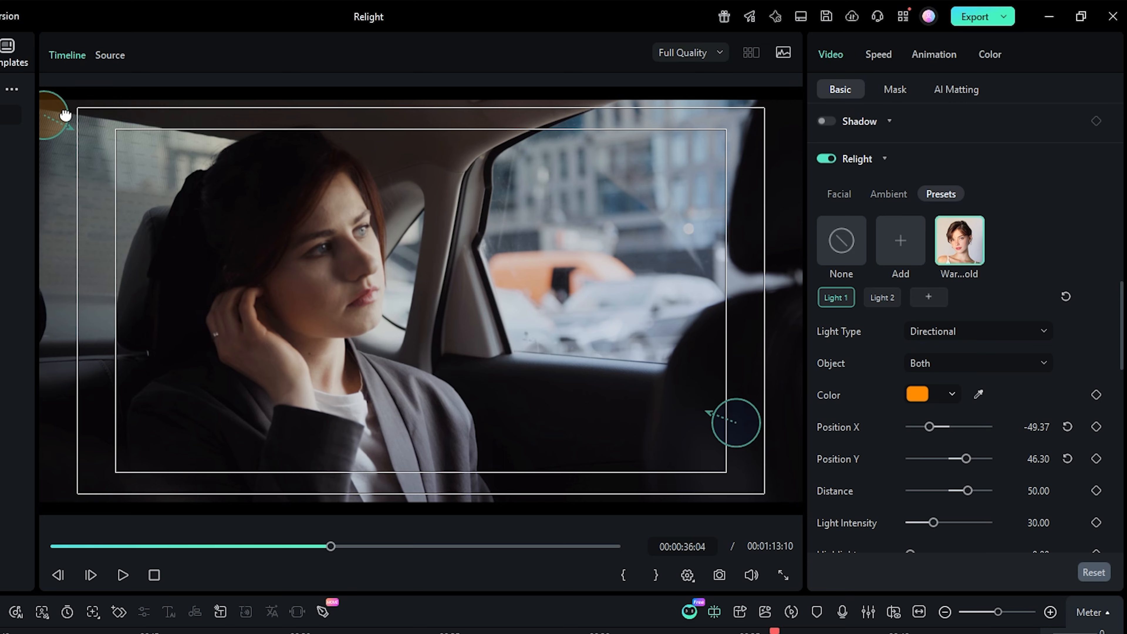
left_click(737, 510)
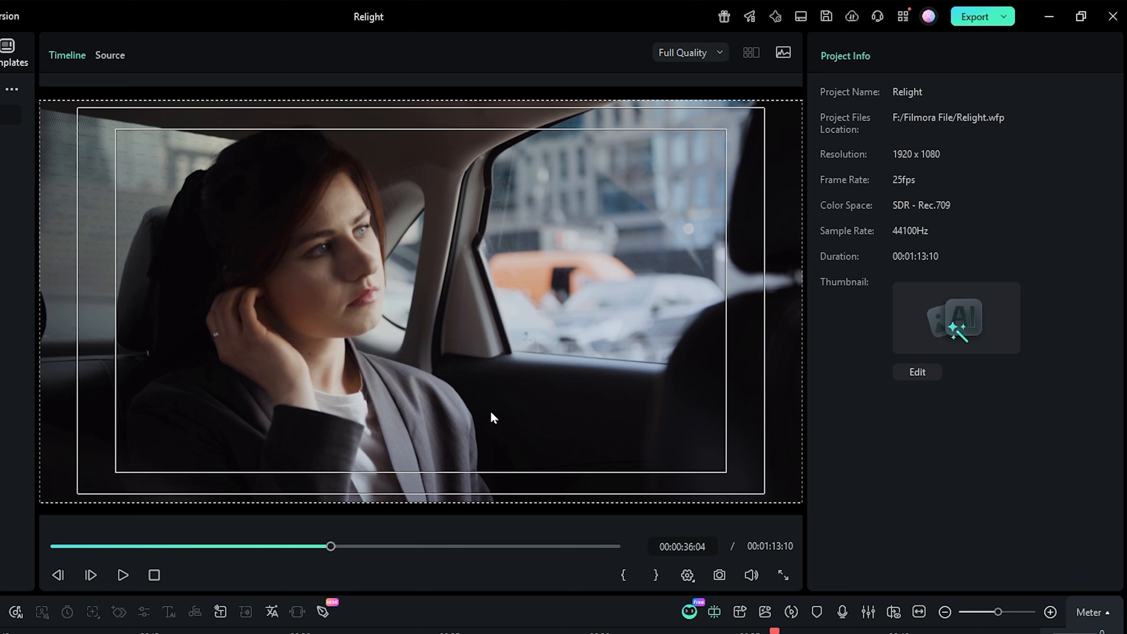
left_click(737, 632)
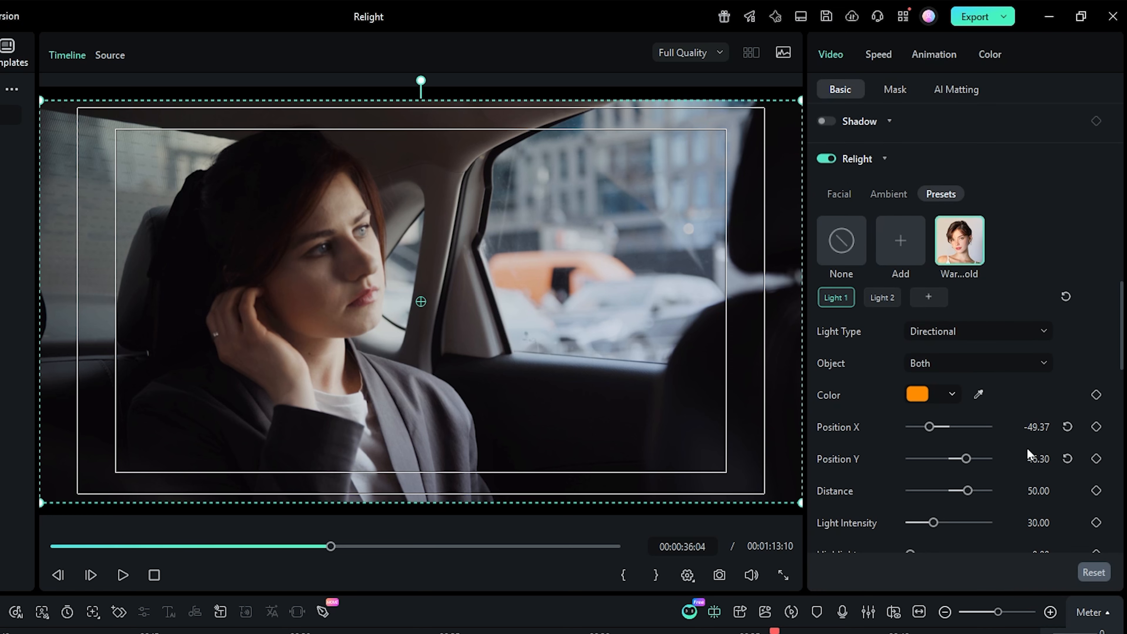
scroll(1037, 468, "down", 8)
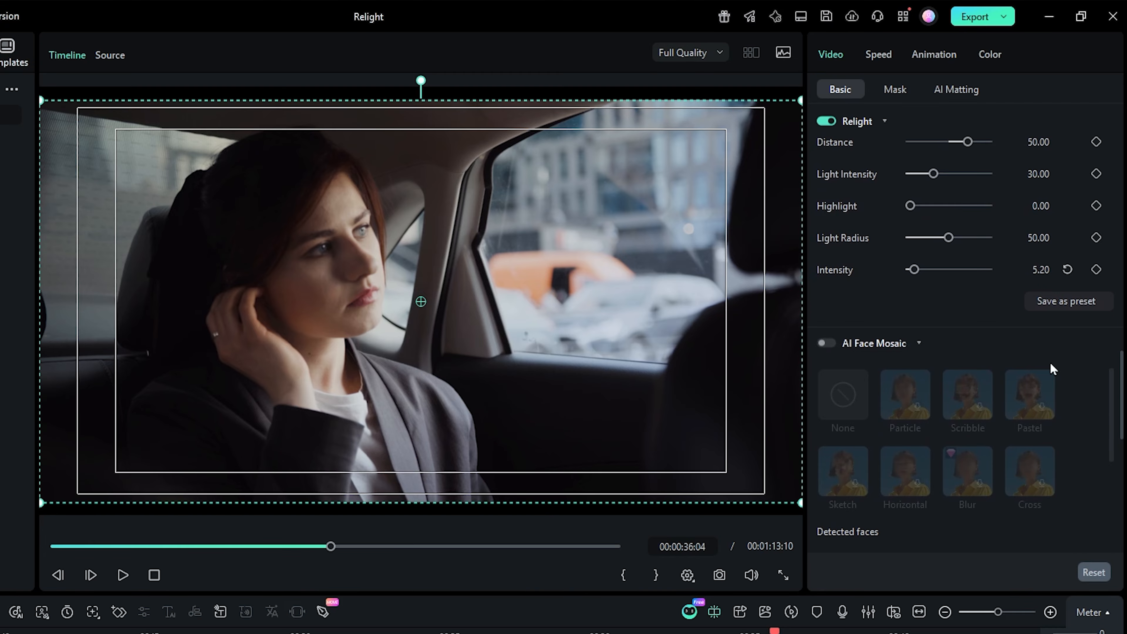